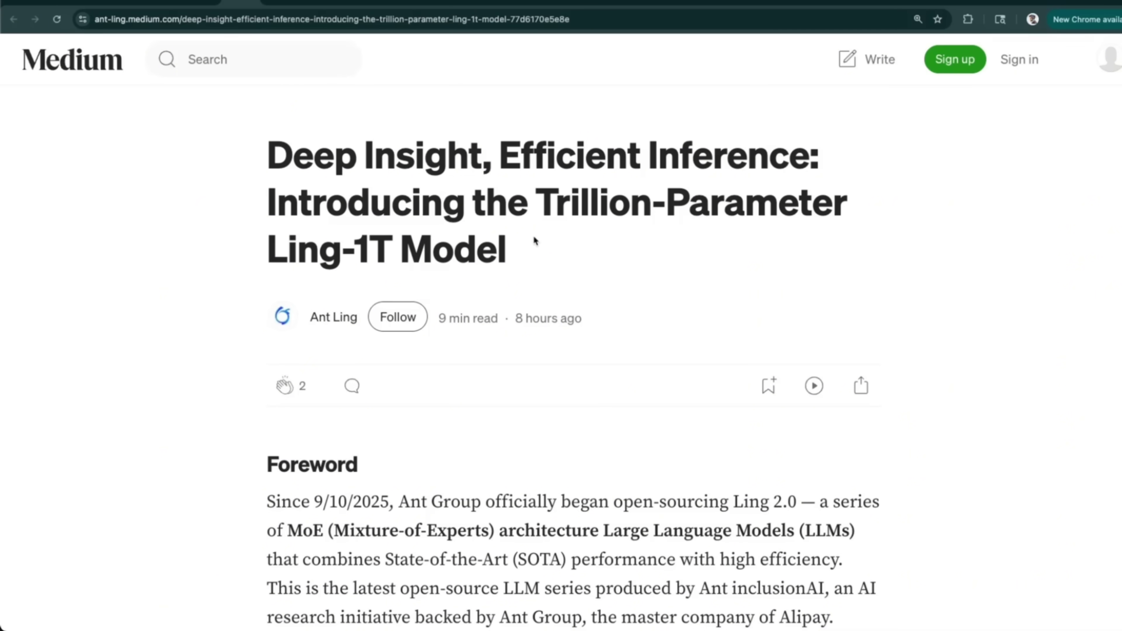
- Mark the Ling-1T title line of the Medium article and the phrase "flagship non-cognitive model" in its foreword
drag(256, 251, 599, 255)
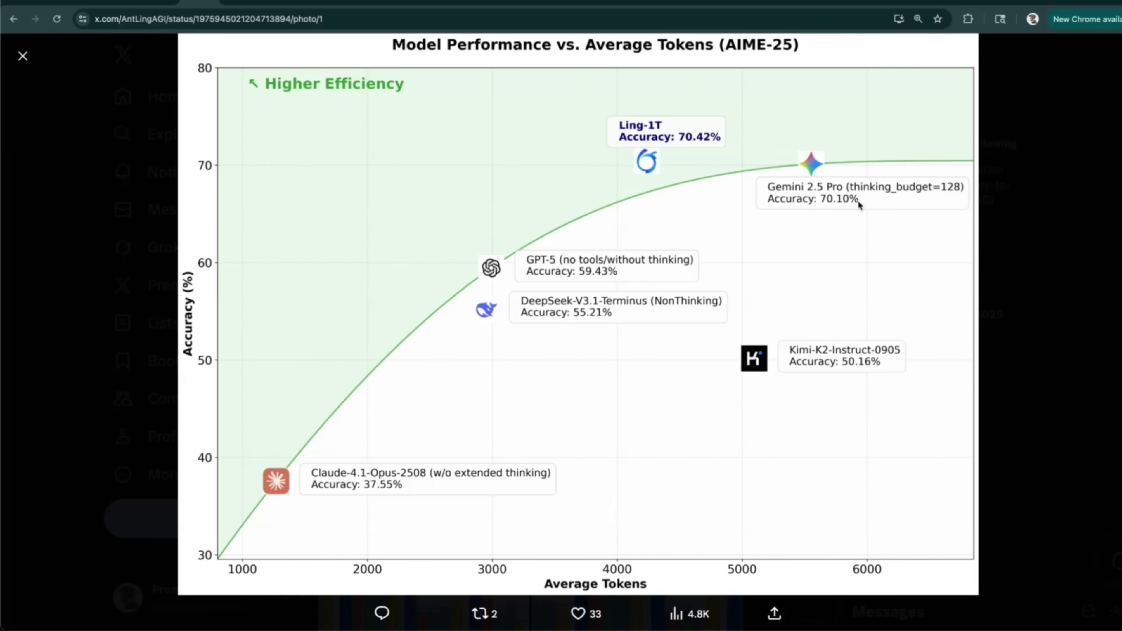
scroll(668, 286, down, 1)
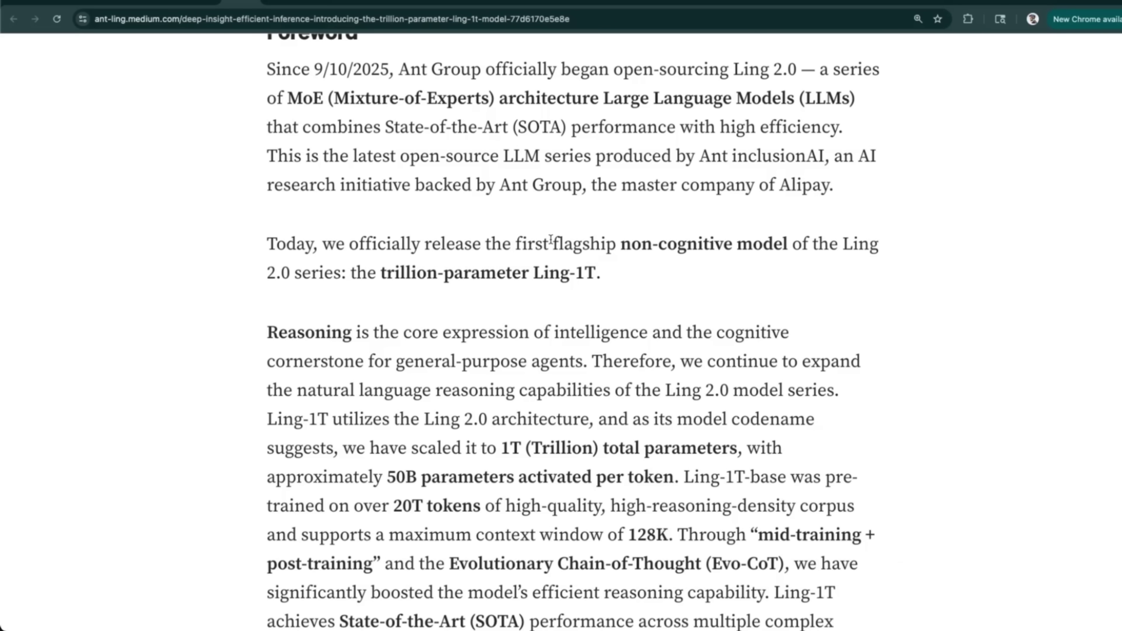
drag(552, 244, 798, 239)
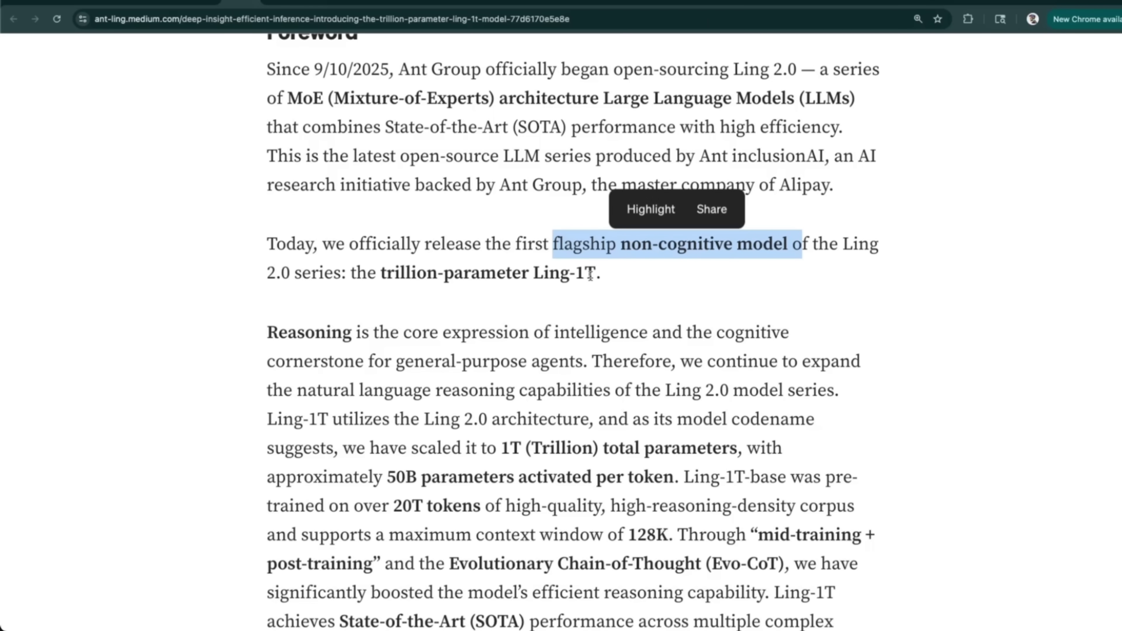
- Mark the article's passages on 1T total parameters, 50B activated per token, the 128K context window and Evolutionary Chain-of-Thought (Evo-CoT)
scroll(590, 274, down, 5)
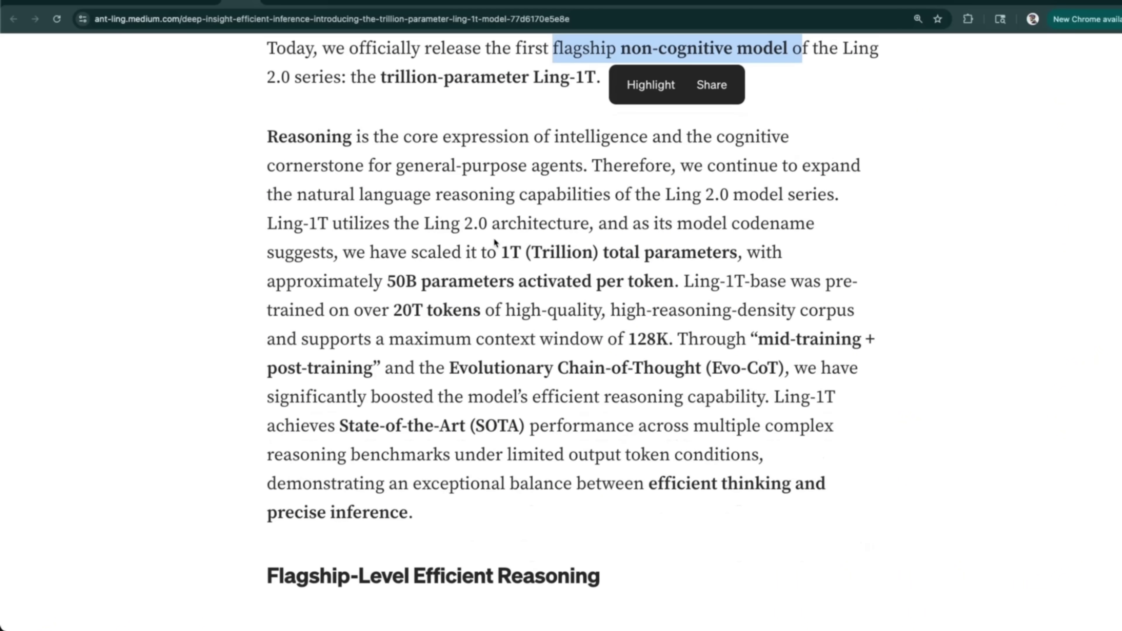
drag(498, 251, 722, 252)
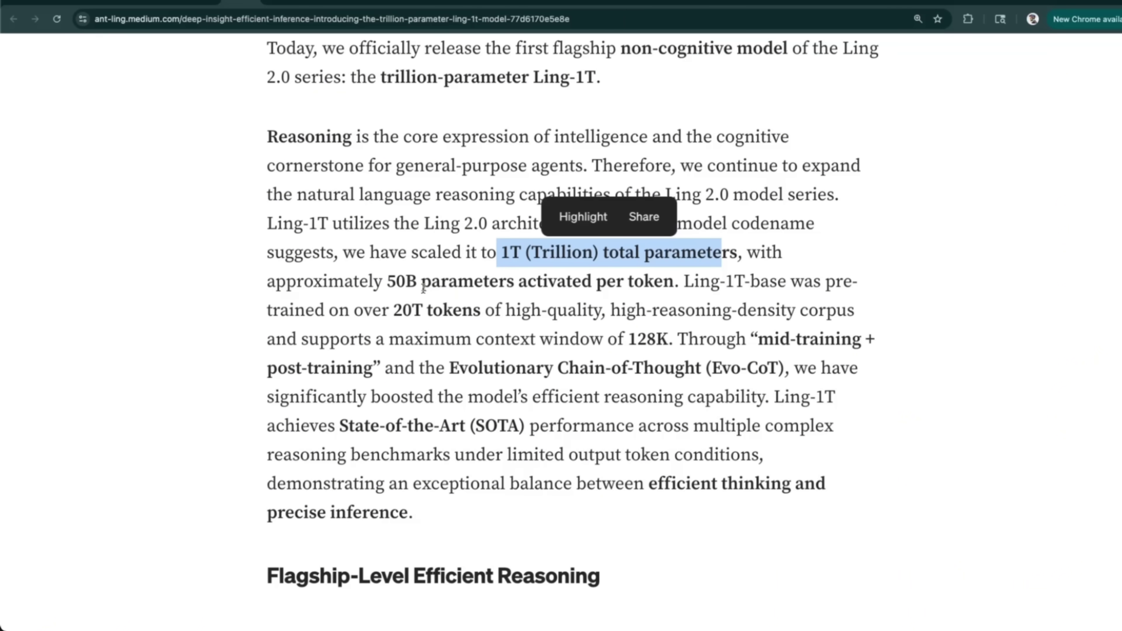
drag(388, 281, 677, 279)
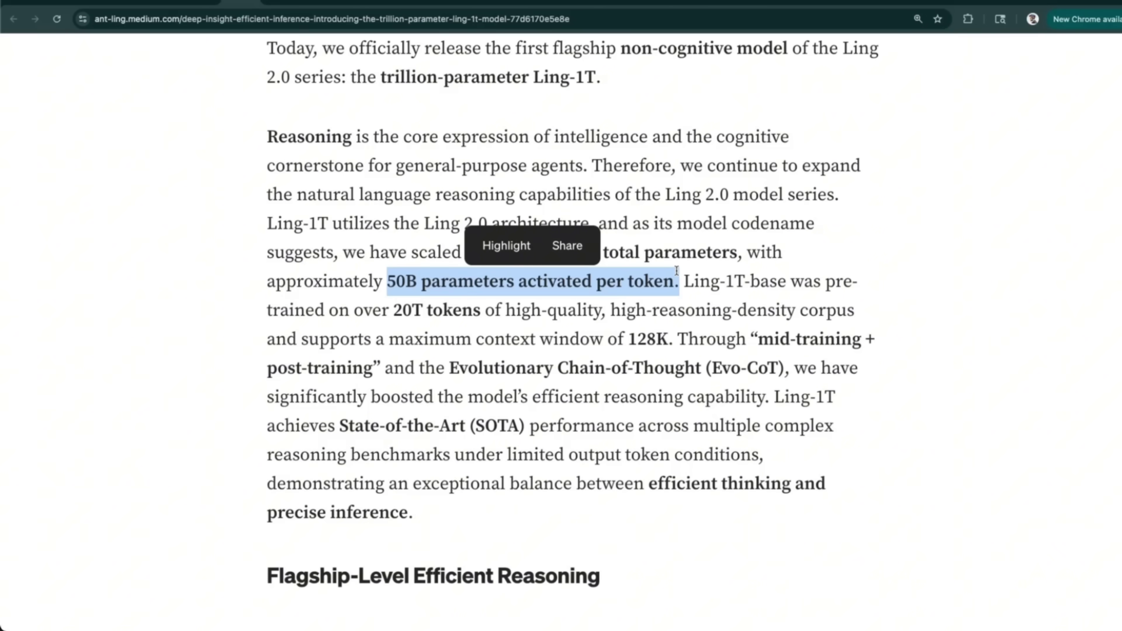
drag(678, 339, 464, 346)
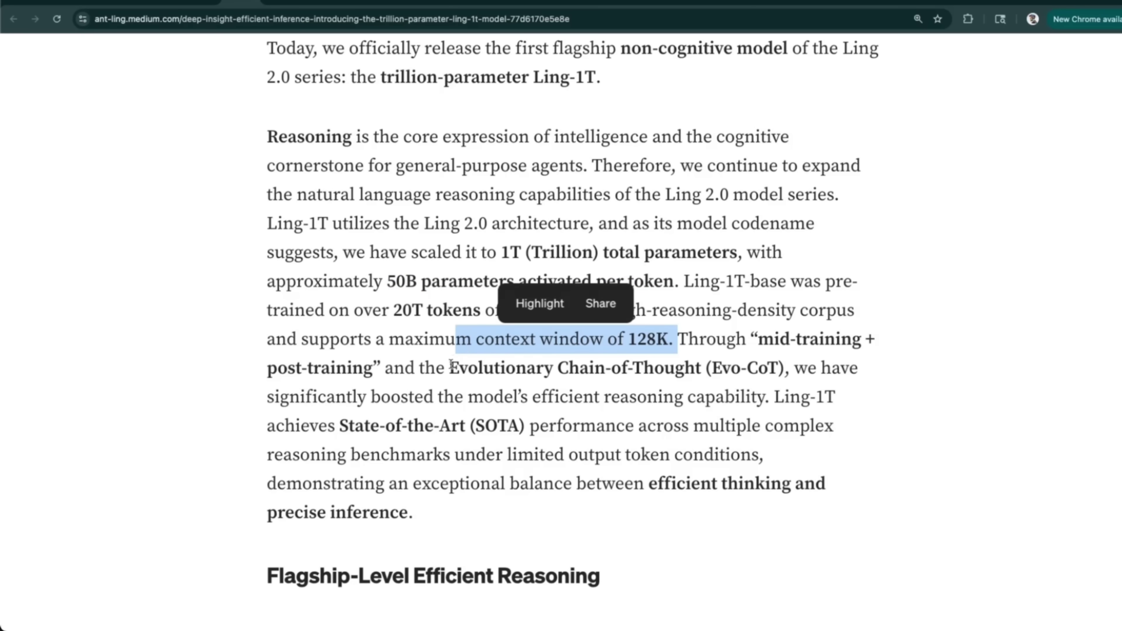
drag(445, 368, 788, 370)
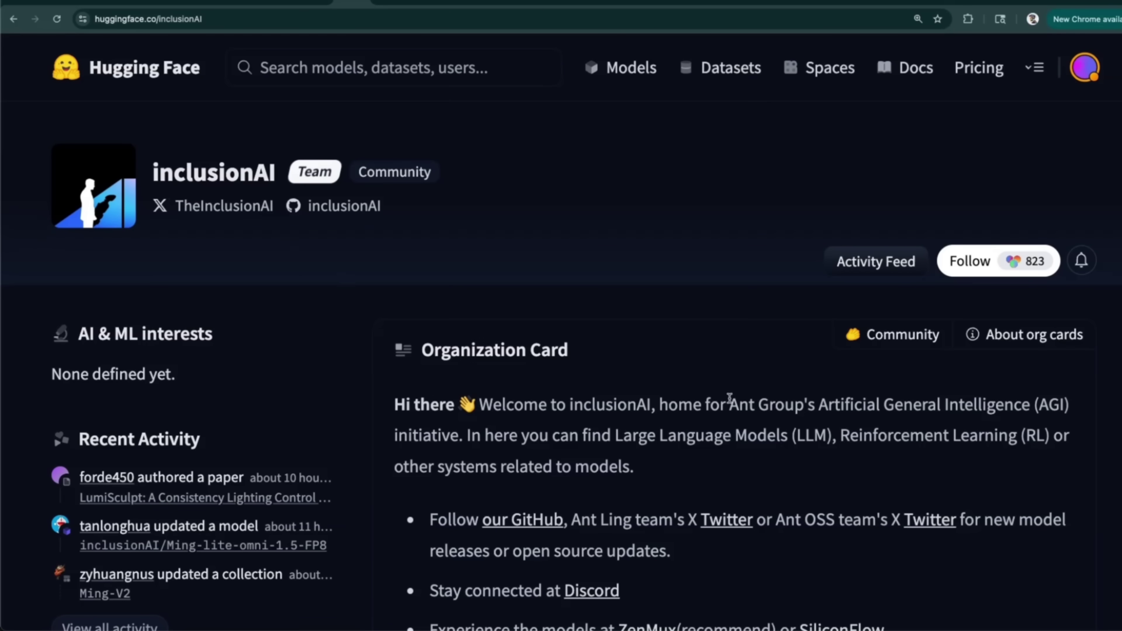
- Review inclusionAI's organization card on Hugging Face and the Ling-1T model card's introduction and benchmark charts
drag(731, 404, 461, 443)
scroll(699, 441, down, 15)
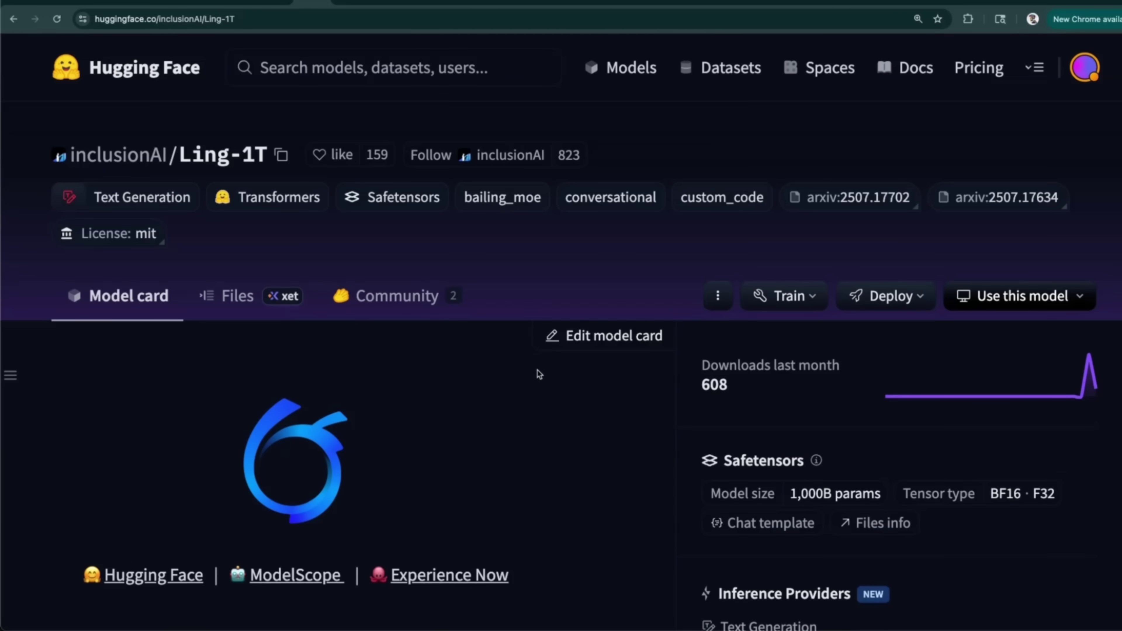
scroll(539, 374, down, 7)
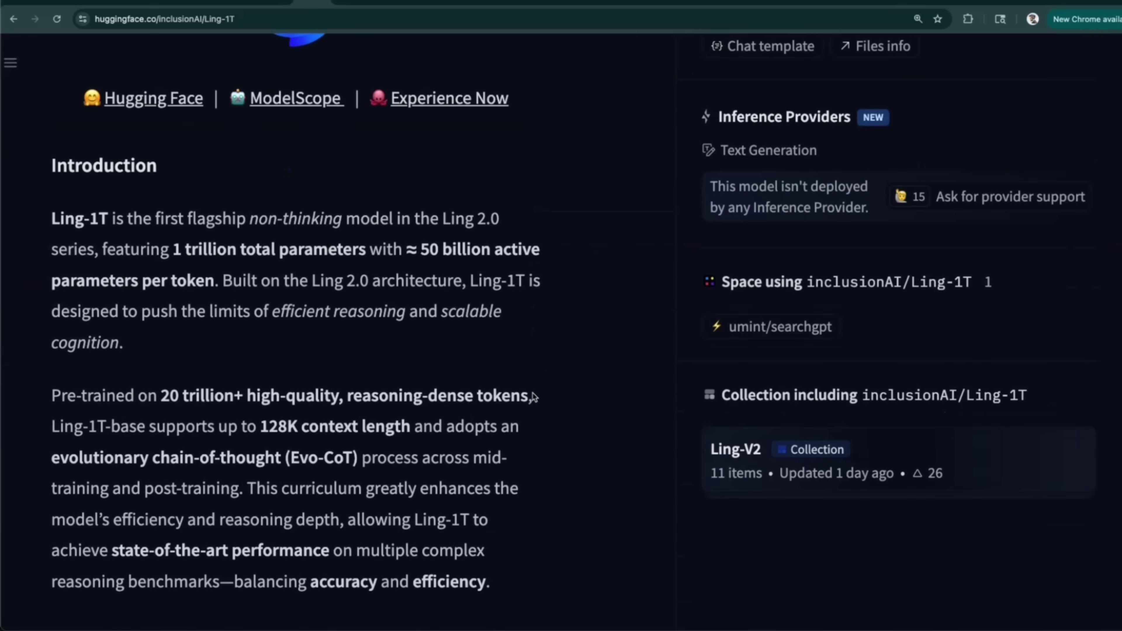
scroll(534, 397, down, 1)
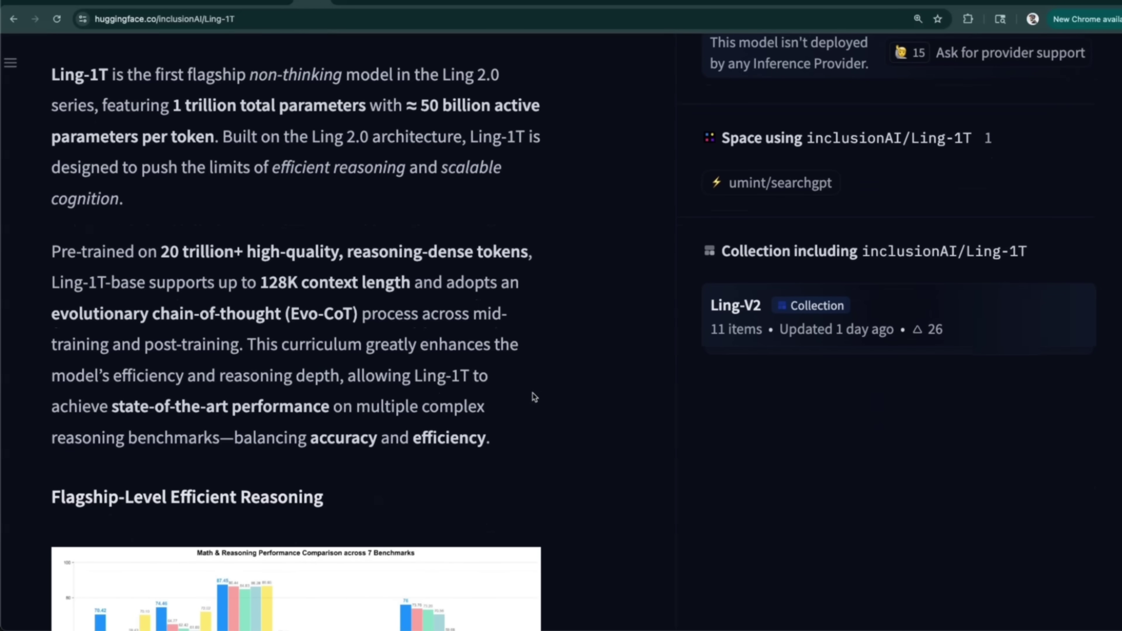
scroll(570, 411, down, 6)
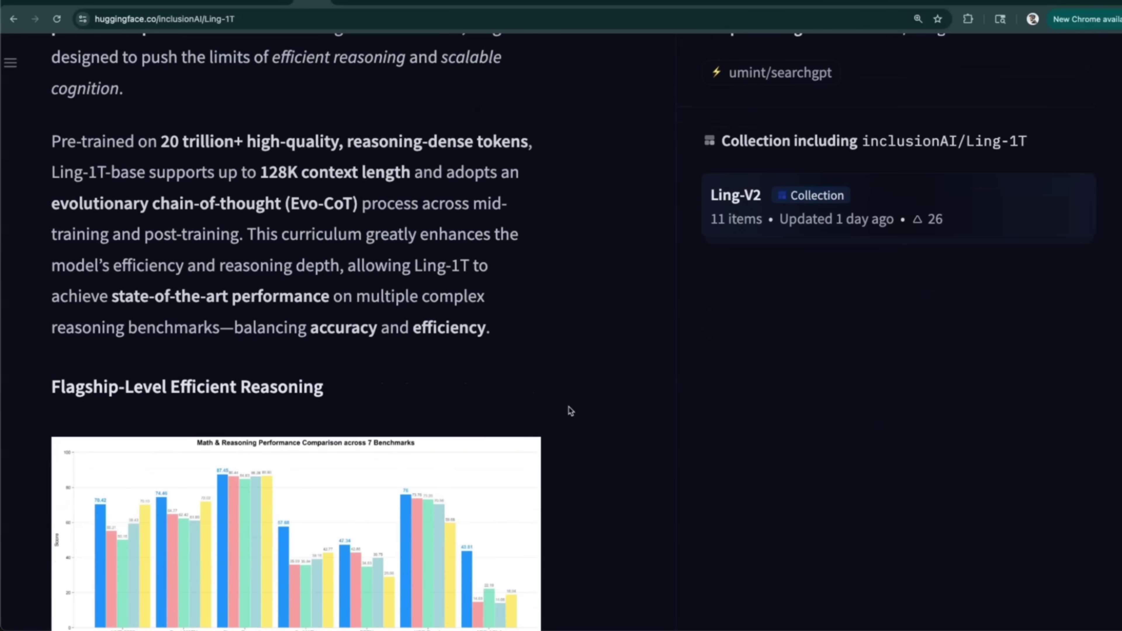
scroll(570, 411, down, 4)
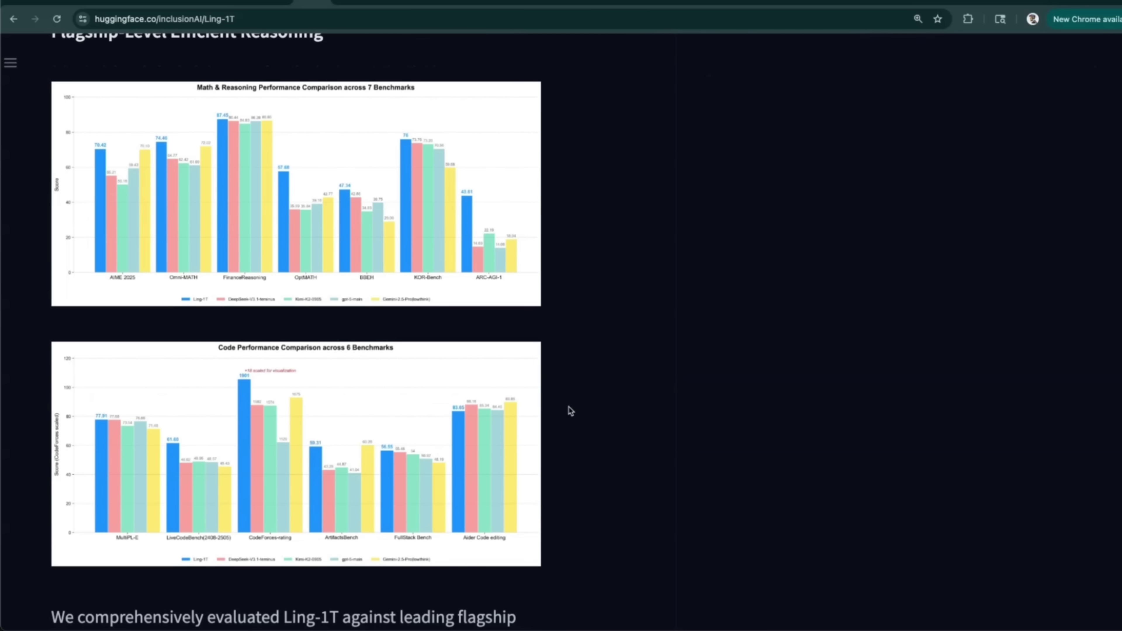
- View the full-size Math & Reasoning and Code Performance comparison charts from the Ling-1T post on X
key(ctrl+shift+Tab)
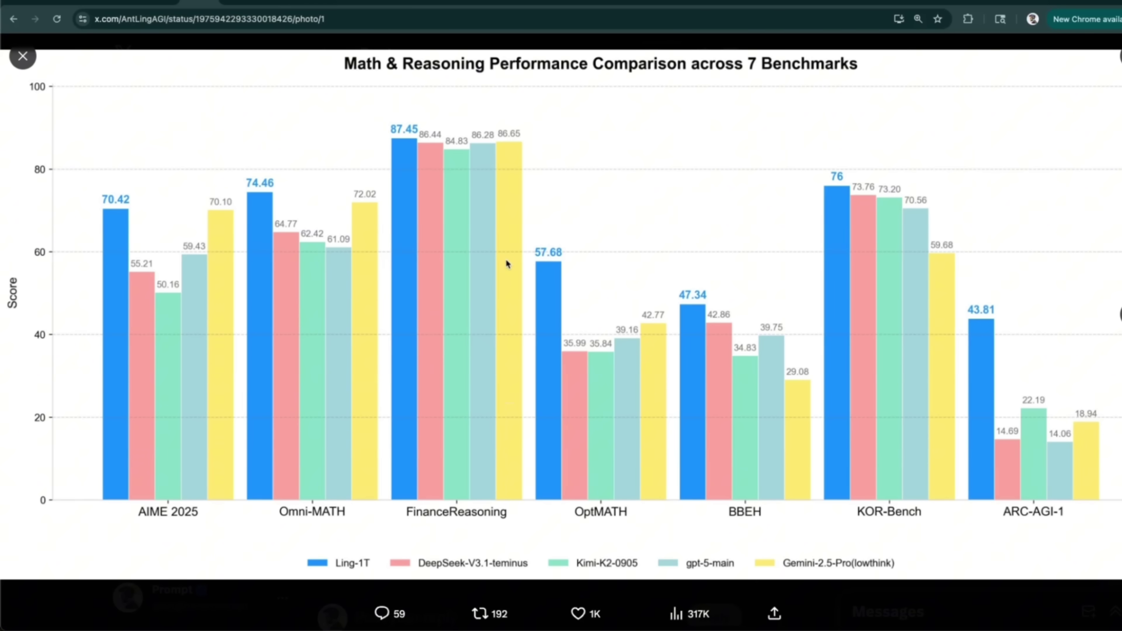
key(Right)
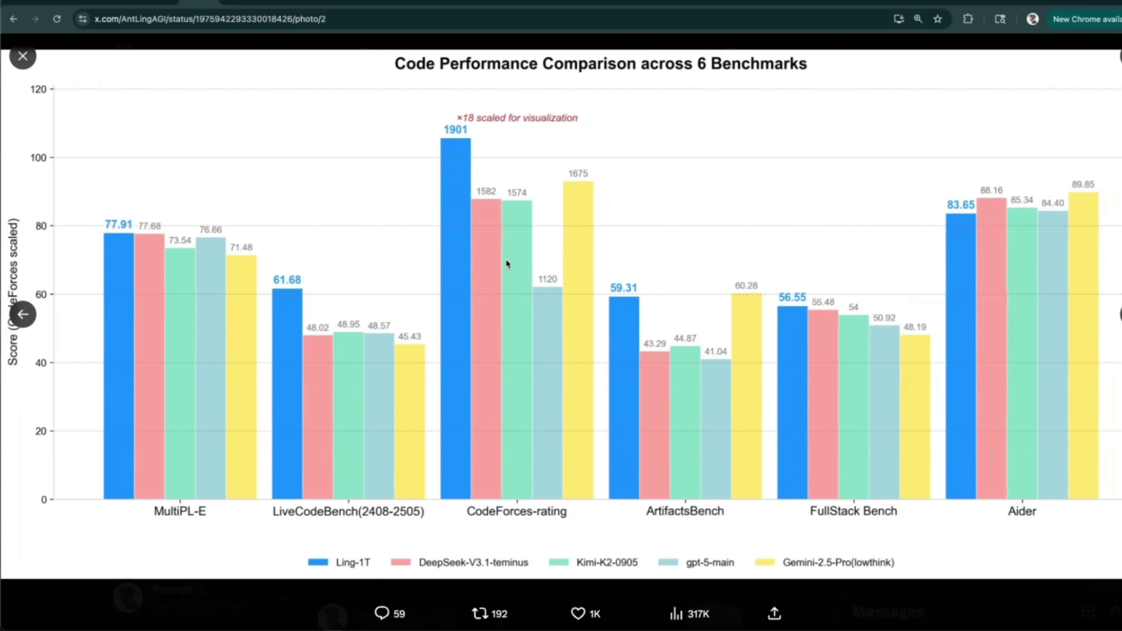
key(ctrl+Tab)
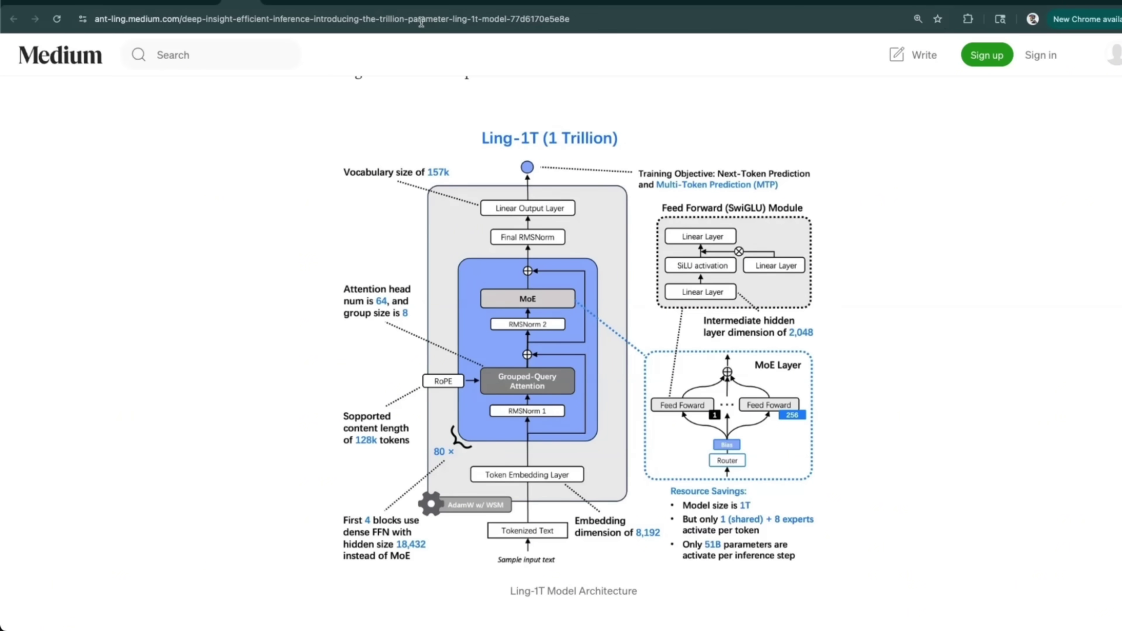
- Examine the arXiv paper on scaling laws, marking "Mixture-of-Experts Language Models" in its title and viewing the abstract
key(ctrl+Tab)
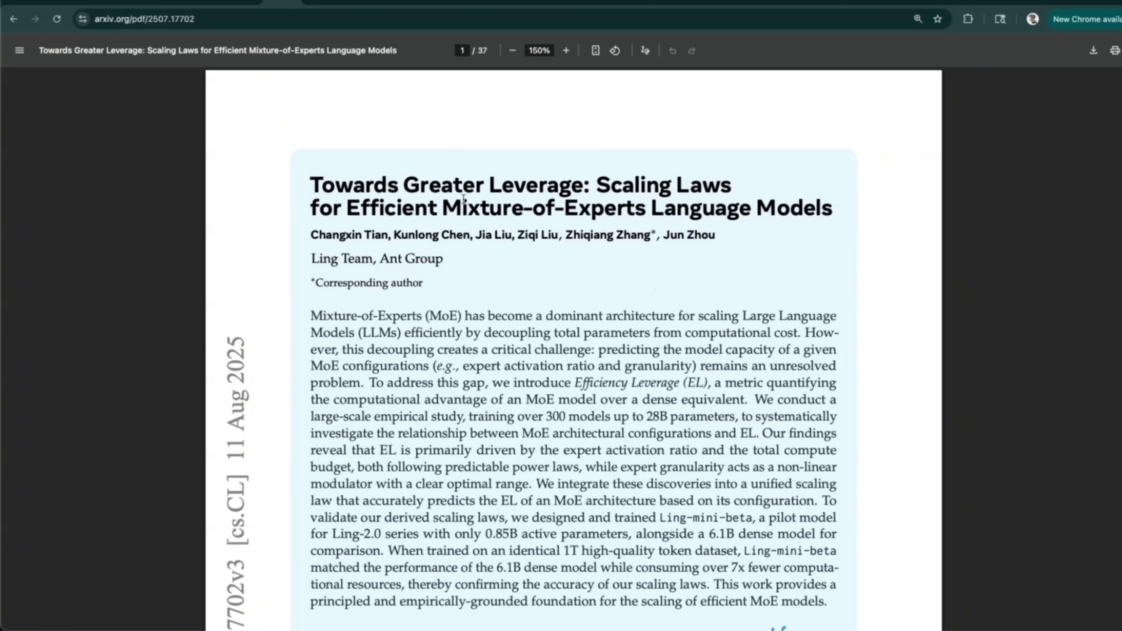
drag(442, 206, 838, 241)
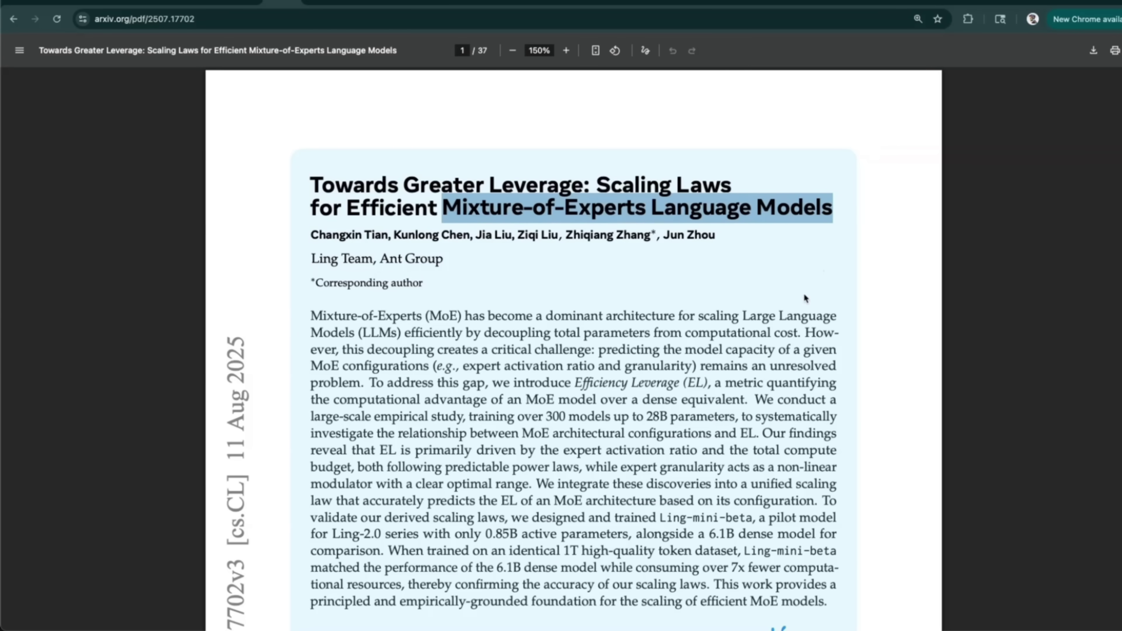
scroll(853, 452, down, 3)
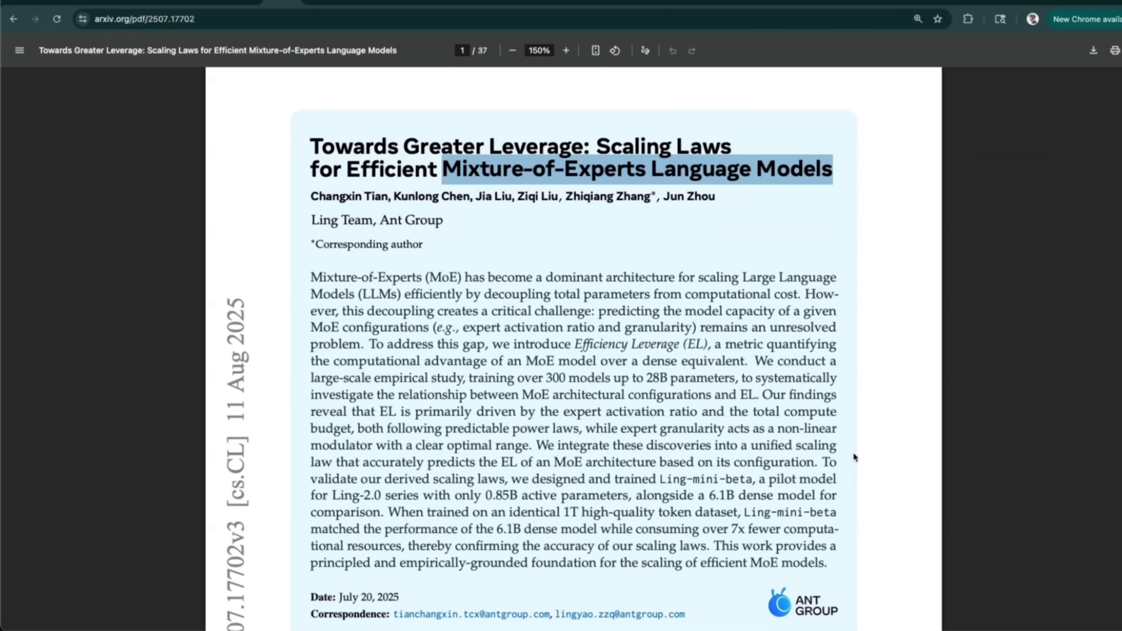
scroll(854, 455, down, 1)
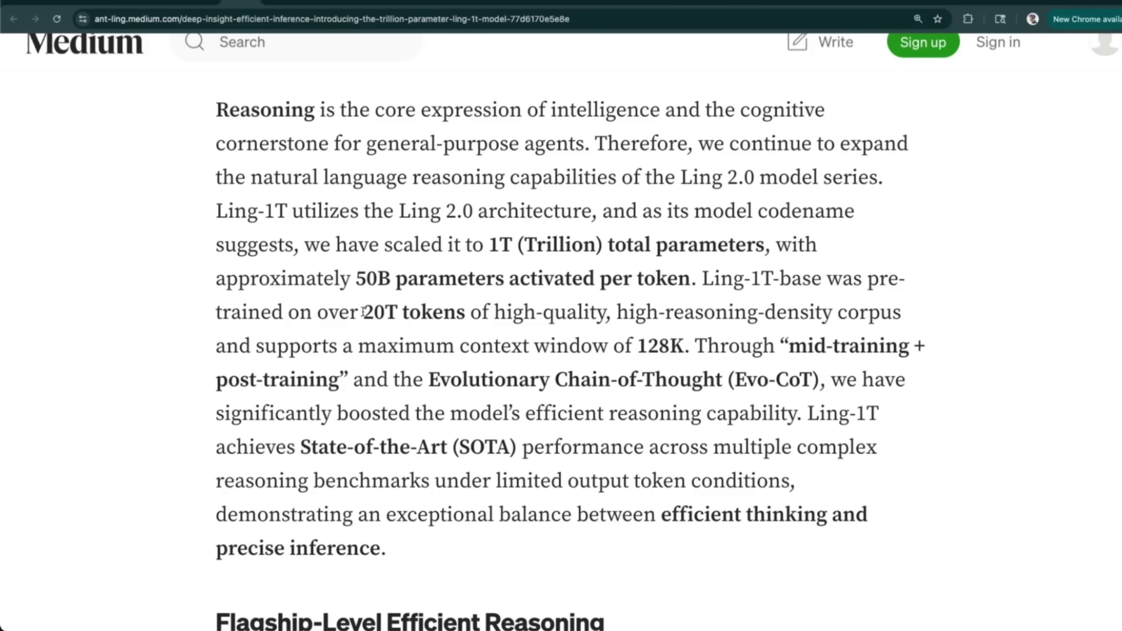
- Mark the 20T tokens and Evolutionary Chain-of-Thought (Evo-CoT) passages in the Medium article's reasoning paragraph
drag(363, 312, 616, 313)
drag(429, 379, 825, 373)
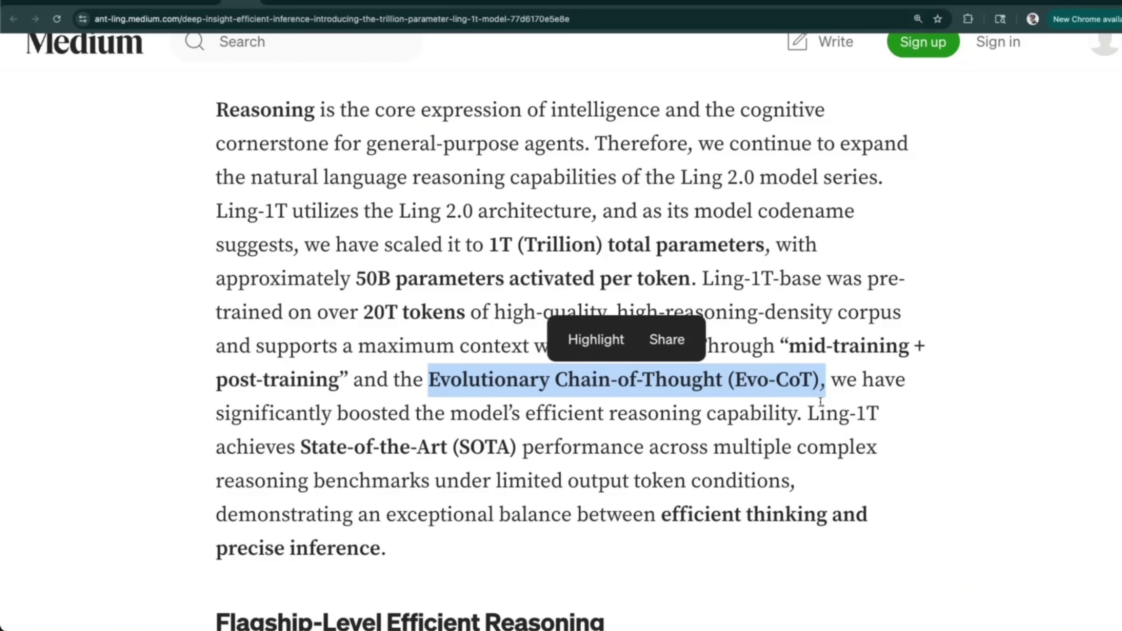
scroll(896, 341, down, 15)
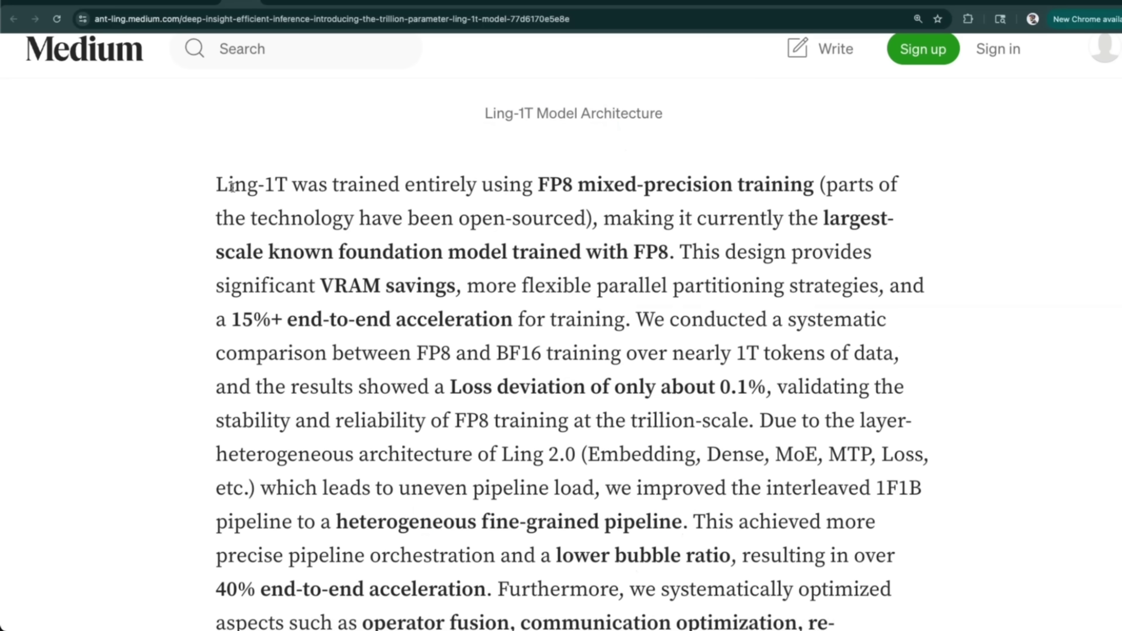
- Mark the statements on FP8 mixed-precision training and the largest-scale FP8-trained foundation model below the architecture diagram, and return to the article's title
drag(217, 185, 879, 188)
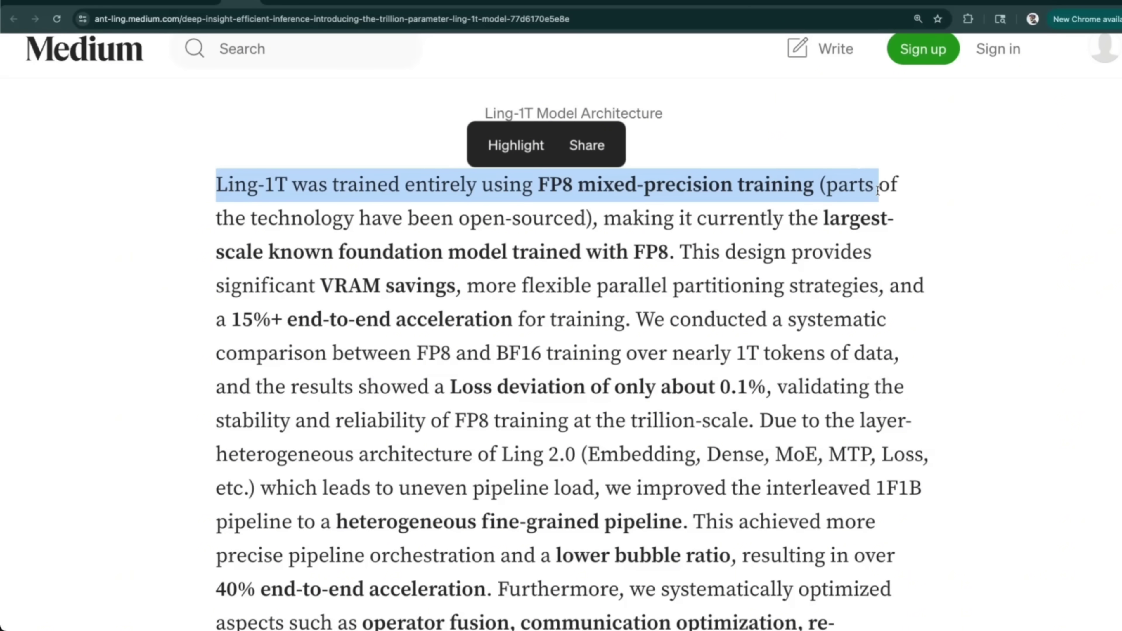
click(598, 223)
drag(606, 220, 669, 239)
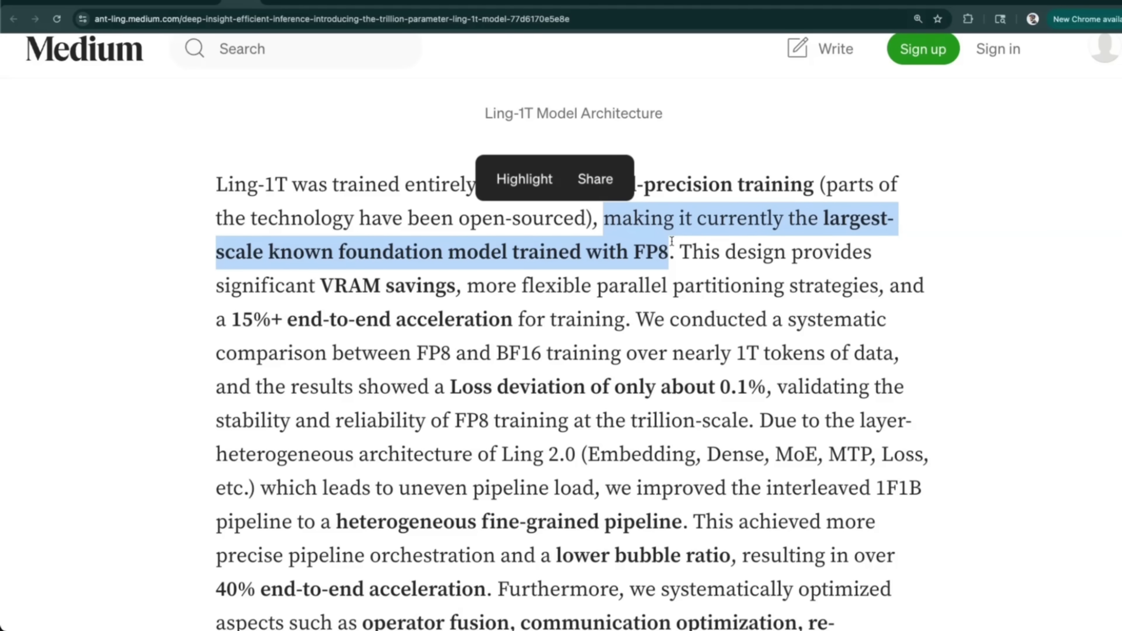
drag(671, 241, 674, 242)
scroll(769, 251, up, 20)
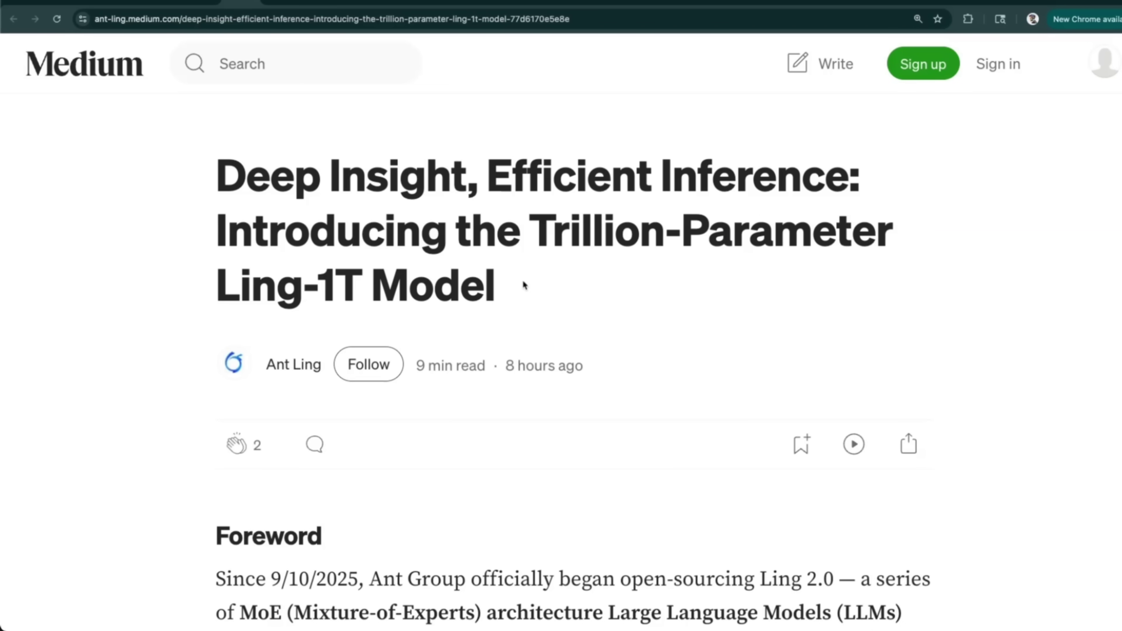
- Examine the Ling-1T page on ZenMux for provider pricing, context limit, maximum output and supported parameters
click(424, 9)
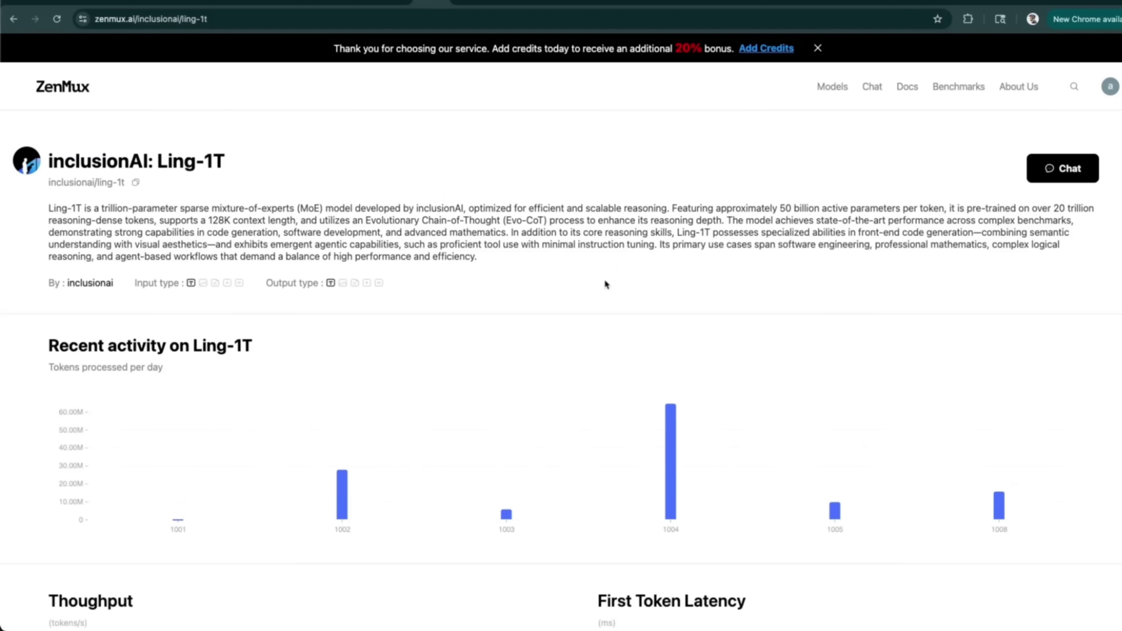
scroll(605, 284, down, 15)
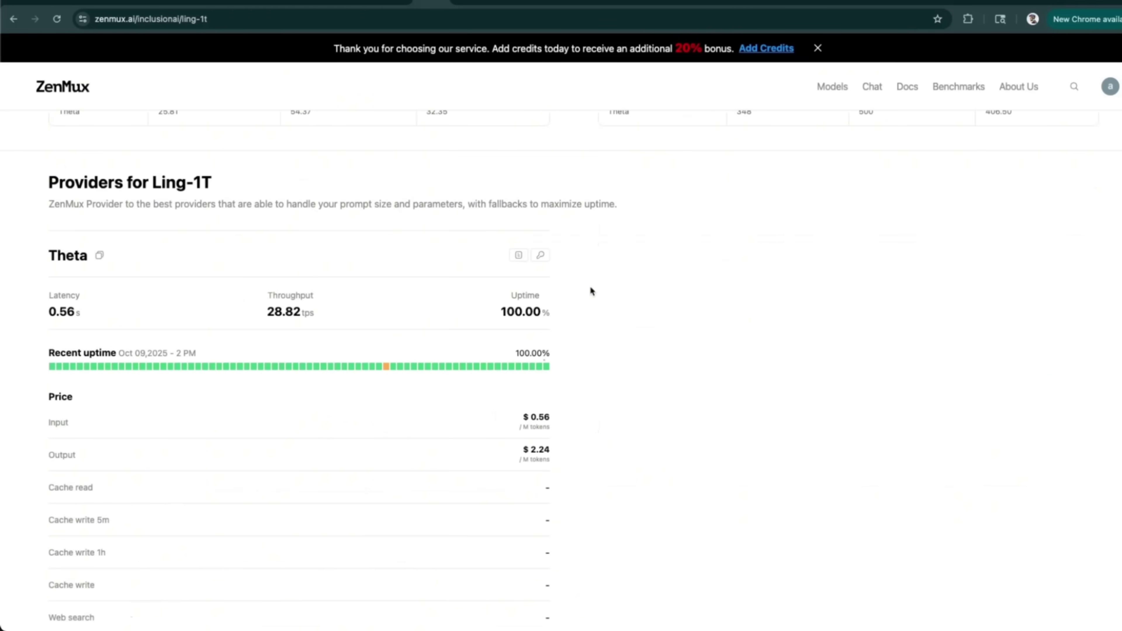
scroll(591, 289, down, 12)
scroll(591, 291, up, 3)
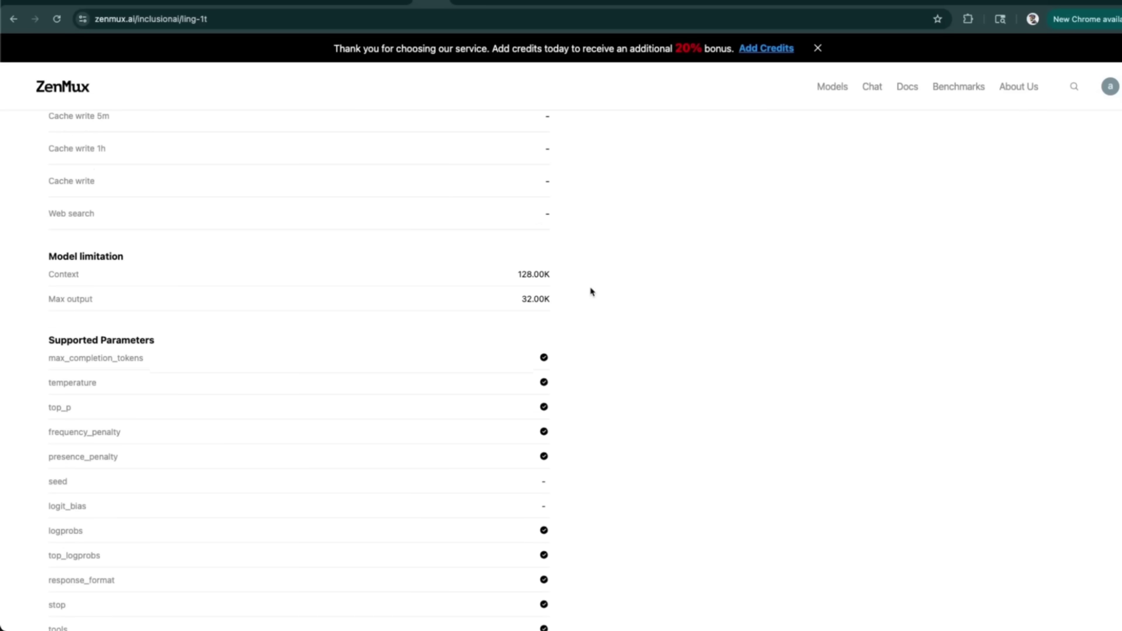
scroll(590, 288, up, 3)
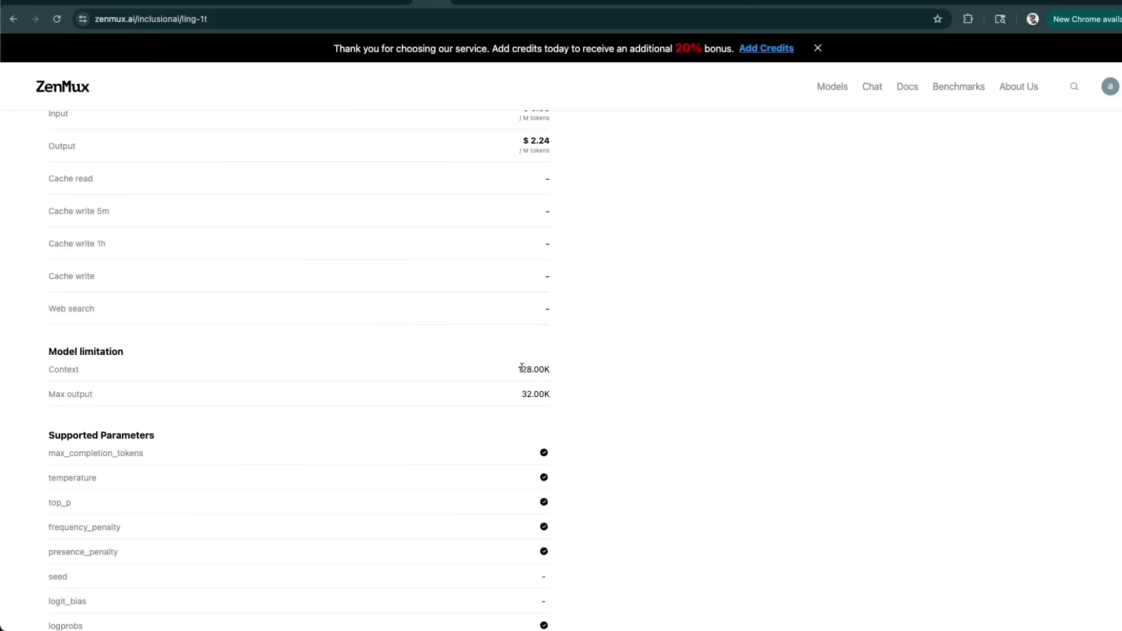
double_click(560, 369)
scroll(618, 373, up, 3)
double_click(611, 482)
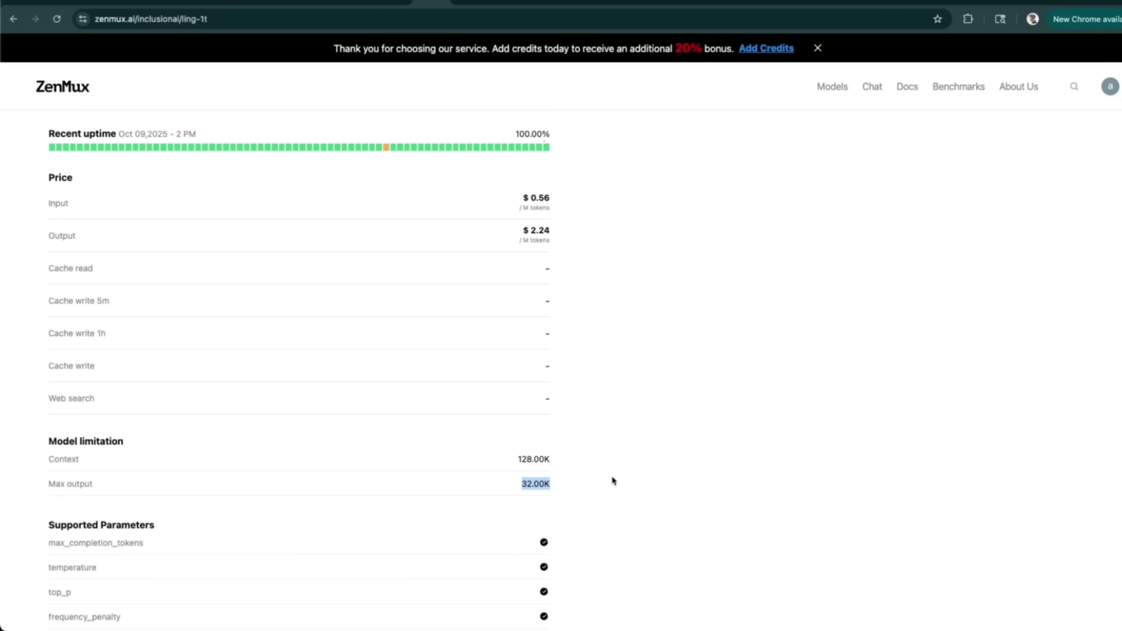
scroll(614, 477, up, 10)
- Open the ZenMux chat and switch the model to inclusionAI: Ling-1T
click(872, 86)
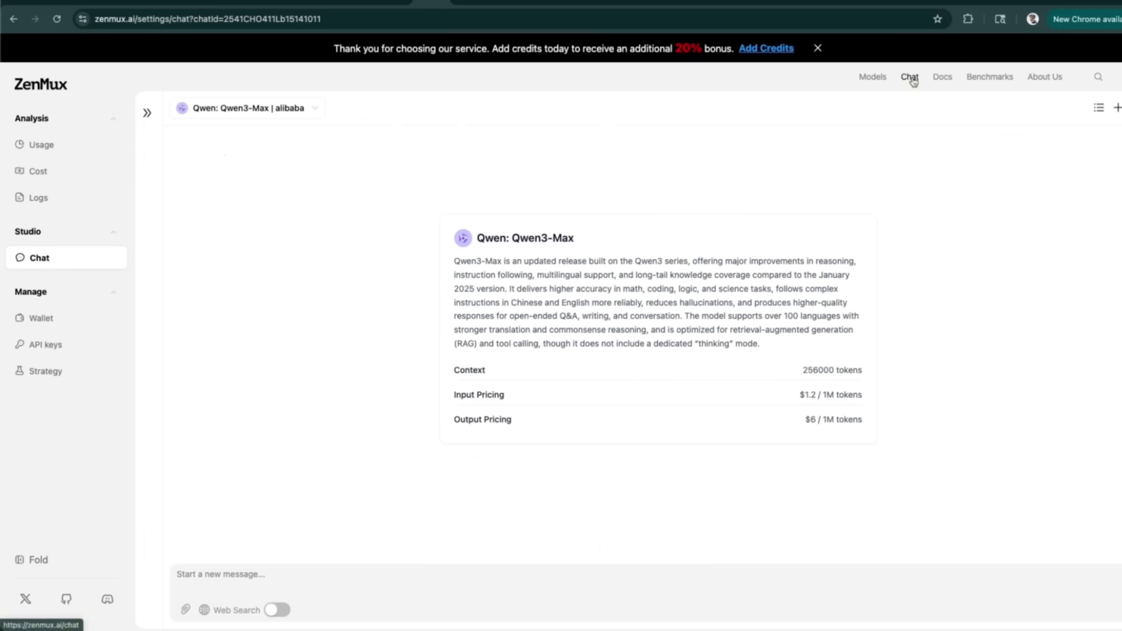
click(317, 109)
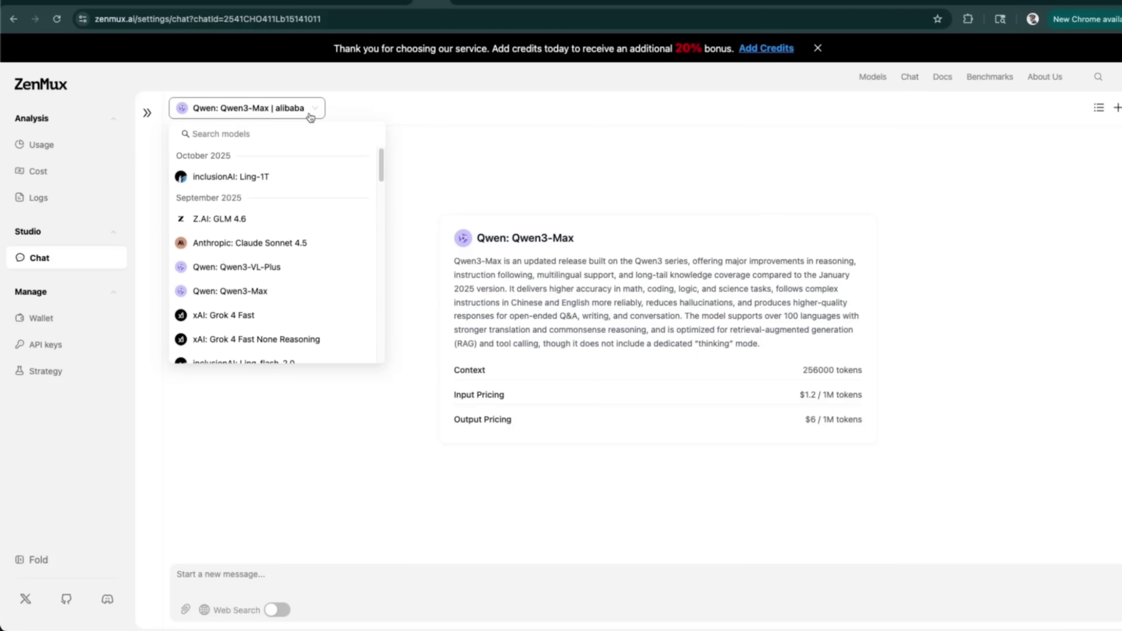
click(272, 182)
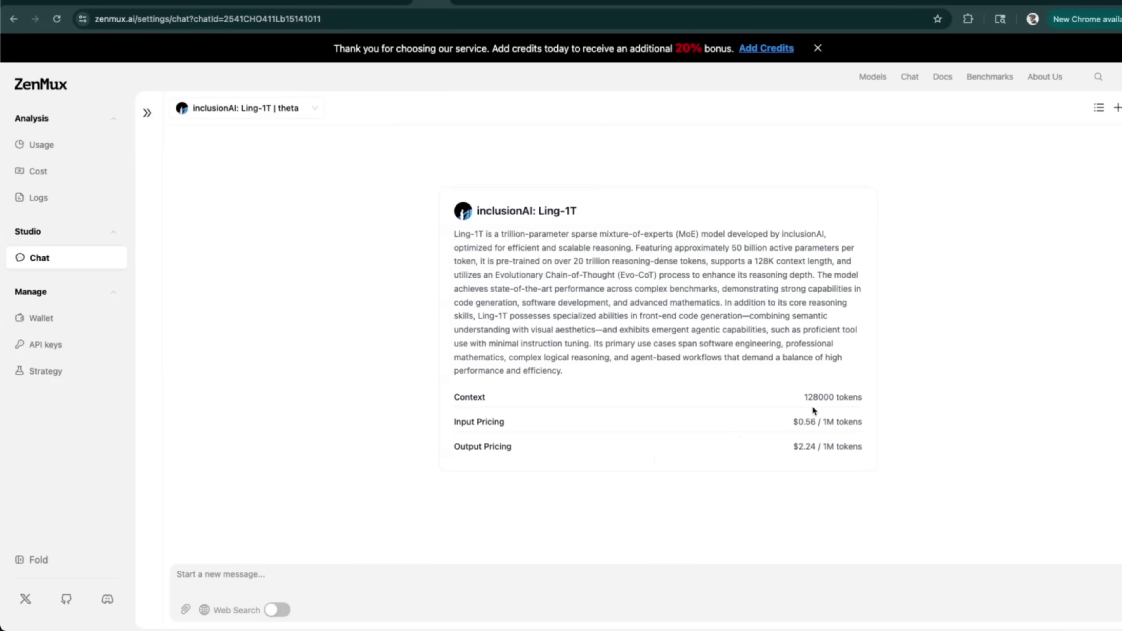
- Check the input and output pricing on the Ling-1T chat card and put the cursor in the new message field
drag(792, 422, 777, 446)
click(827, 442)
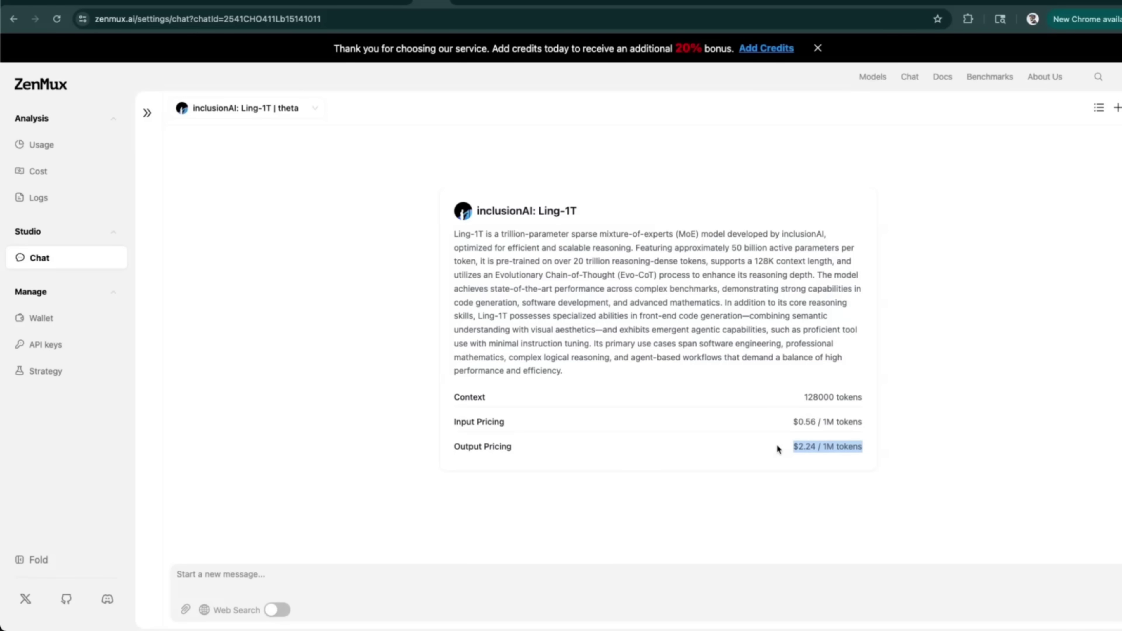
click(428, 586)
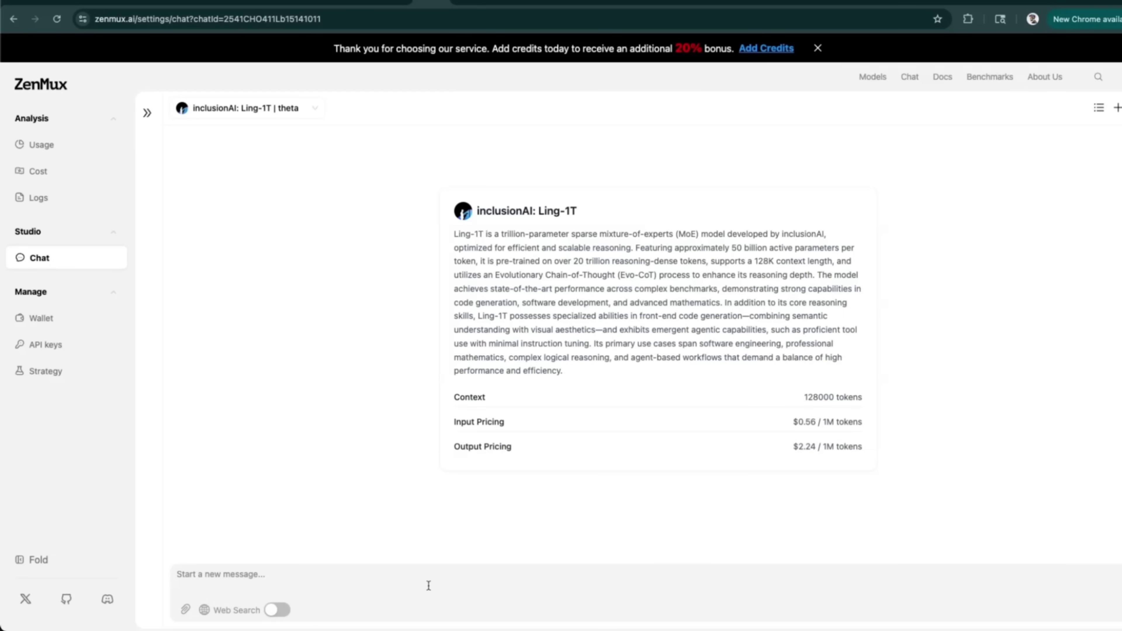
- Select inclusionAI: Ling-1T as the chat model again and mark the output pricing on its enlarged card
click(288, 109)
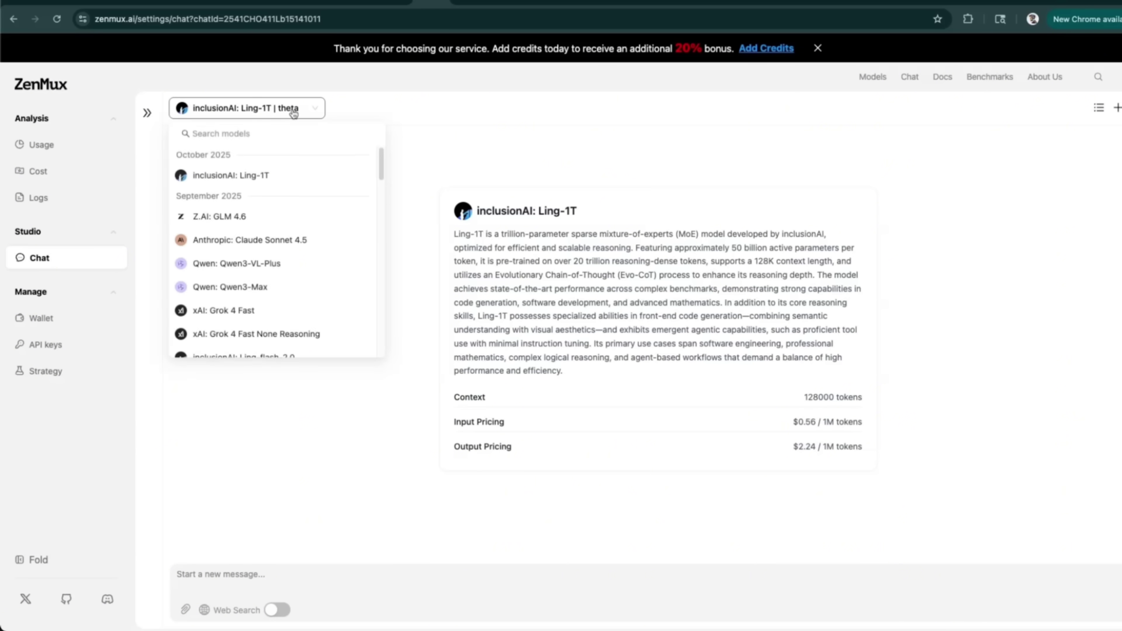
click(251, 178)
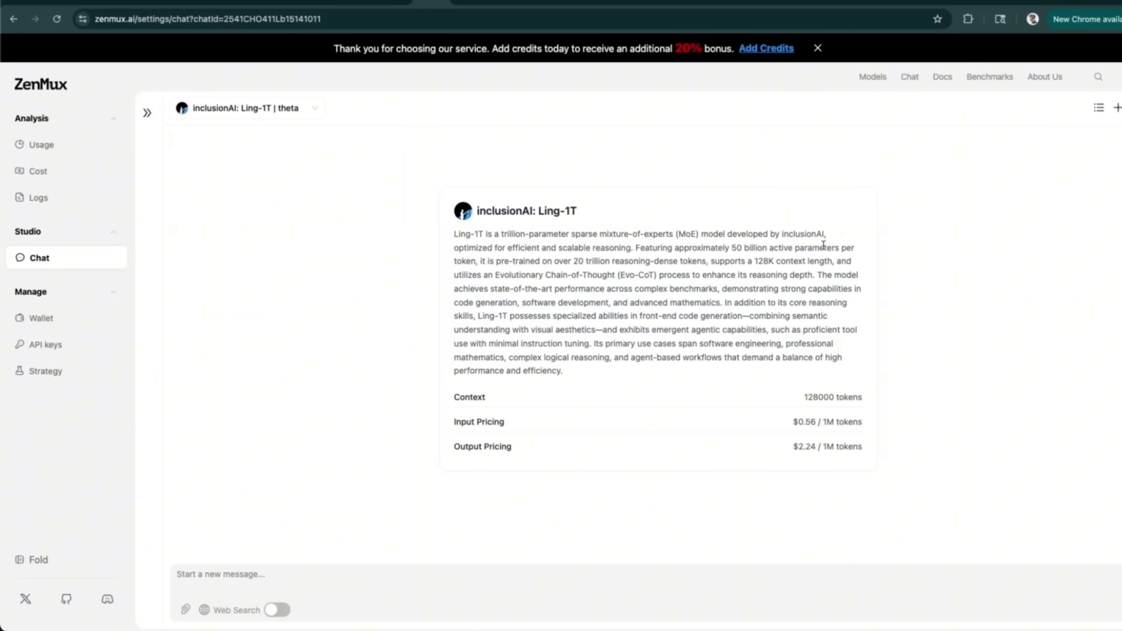
key(ctrl+plus)
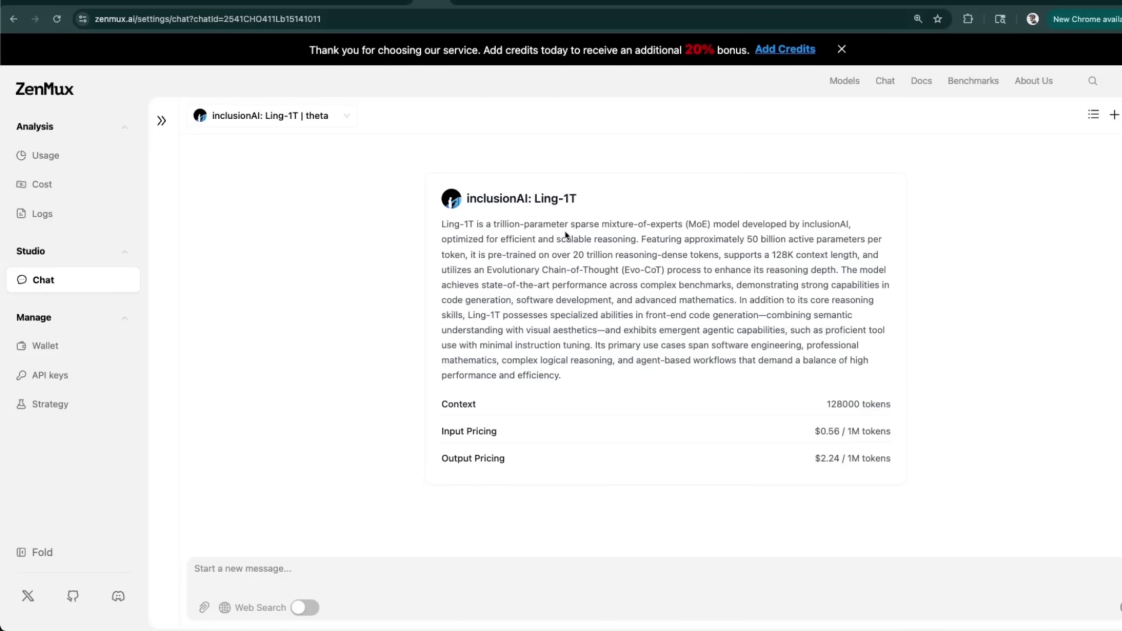
drag(801, 437, 909, 462)
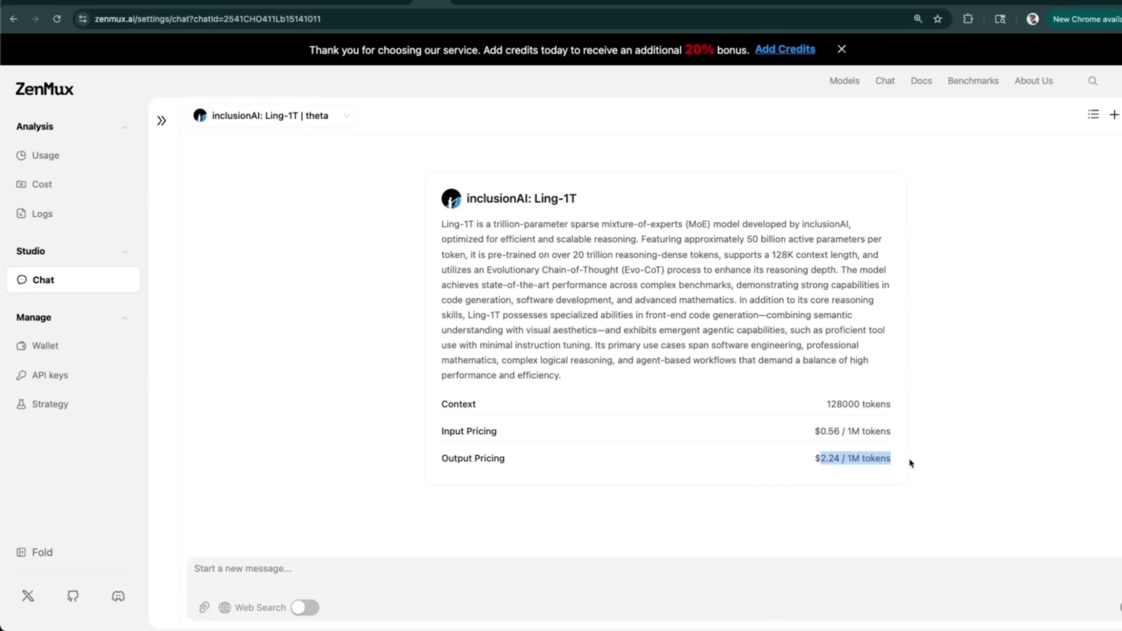
- Send Ling-1T the message "Hey, can you tell me about yourself and who created you?"
click(337, 573)
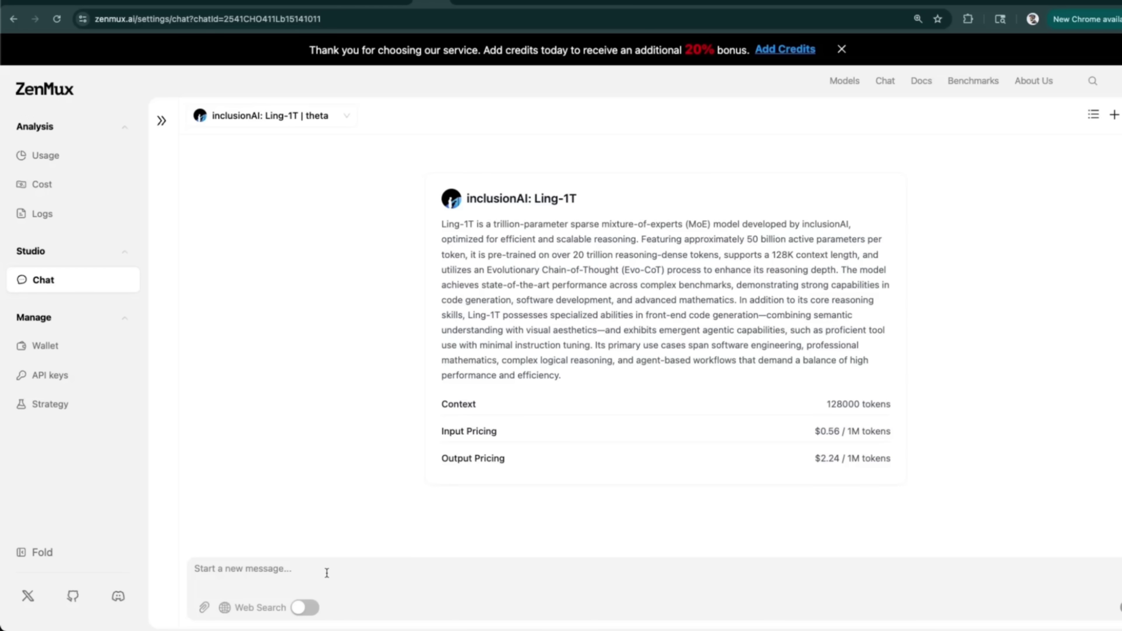
key(fn)
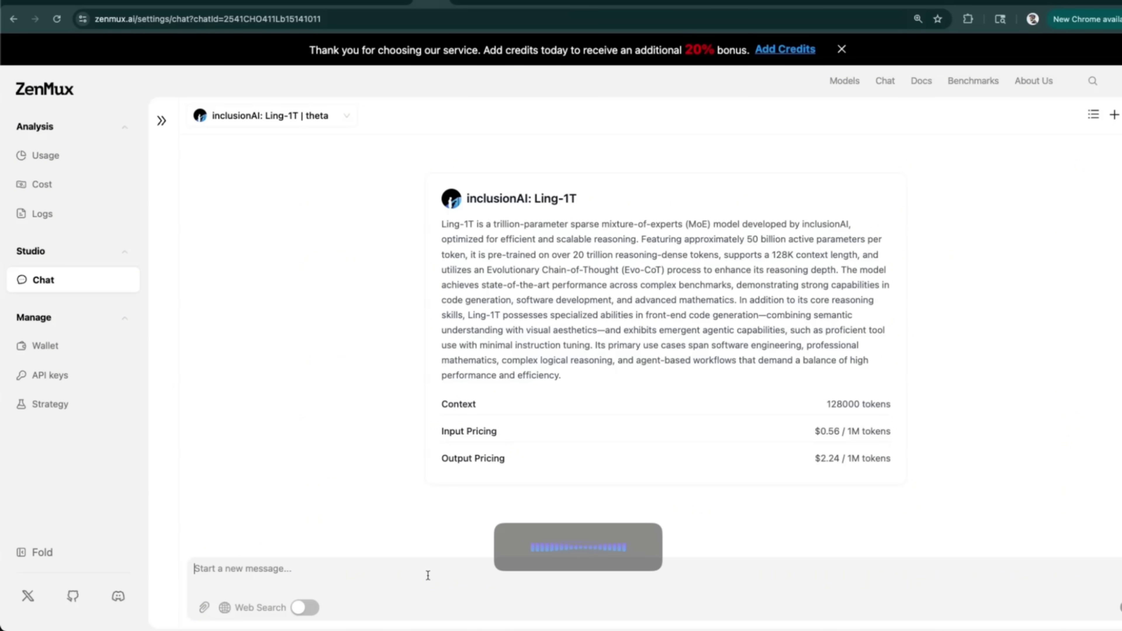
key(fn)
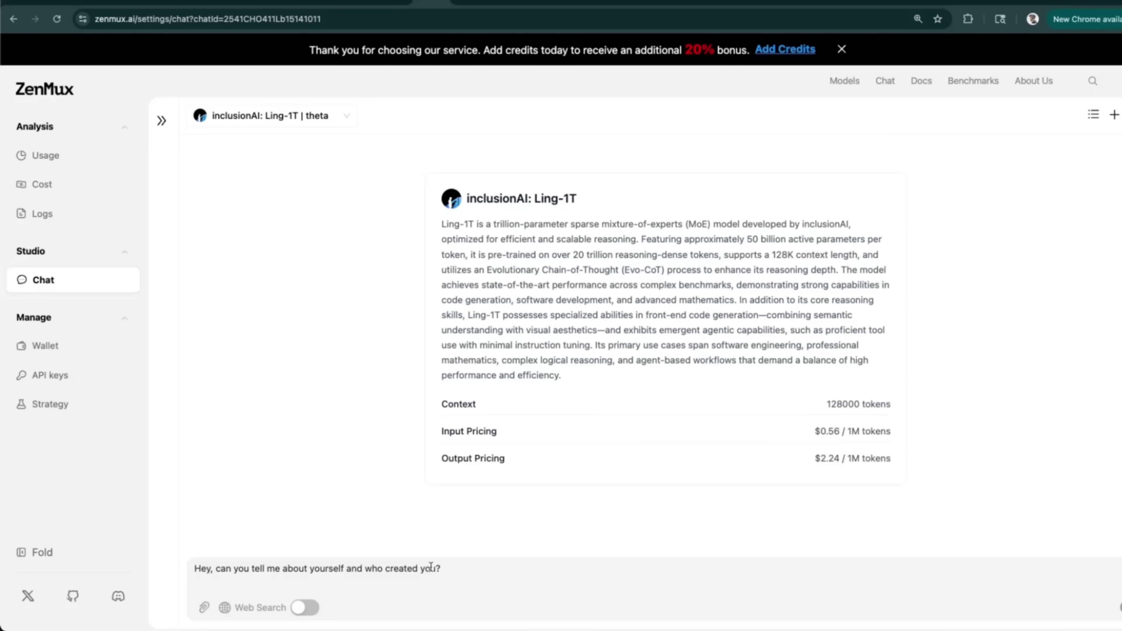
key(Return)
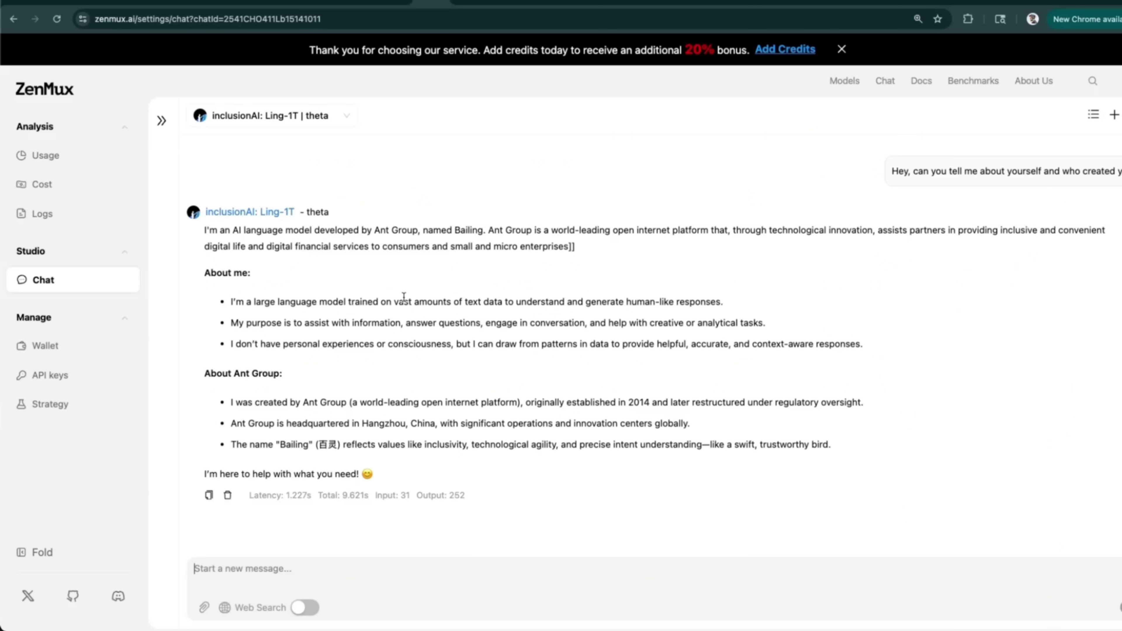
- Enlarge the reply, mark its statement on the model's developer and the name Bailing, and examine the "About me" points
key(ctrl+plus)
key(ctrl+plus)
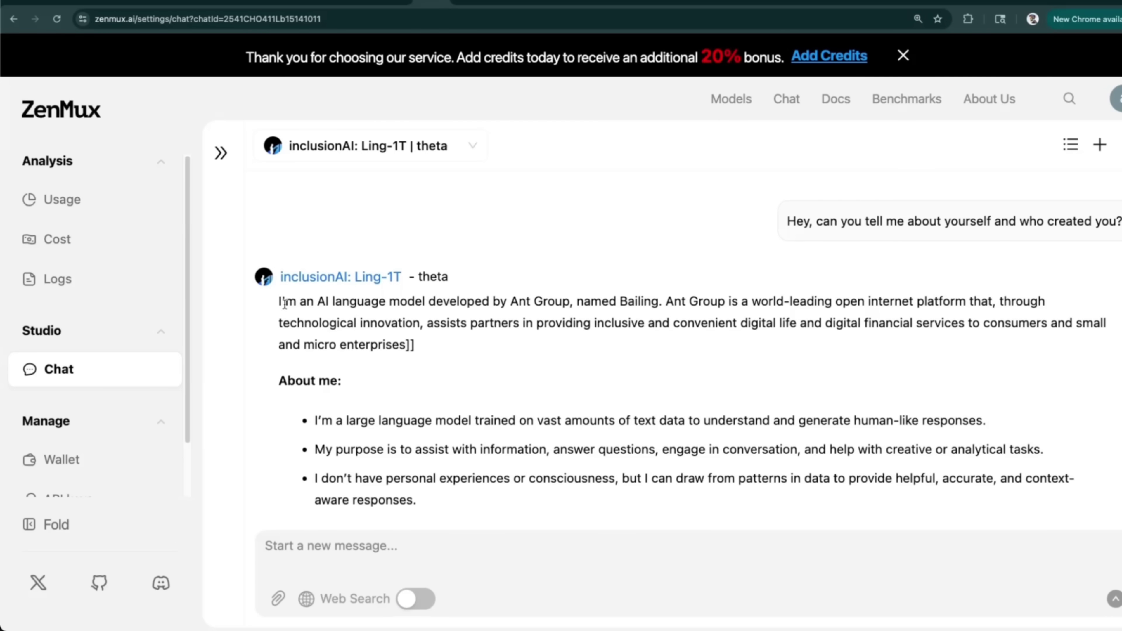
drag(281, 301, 649, 301)
double_click(652, 302)
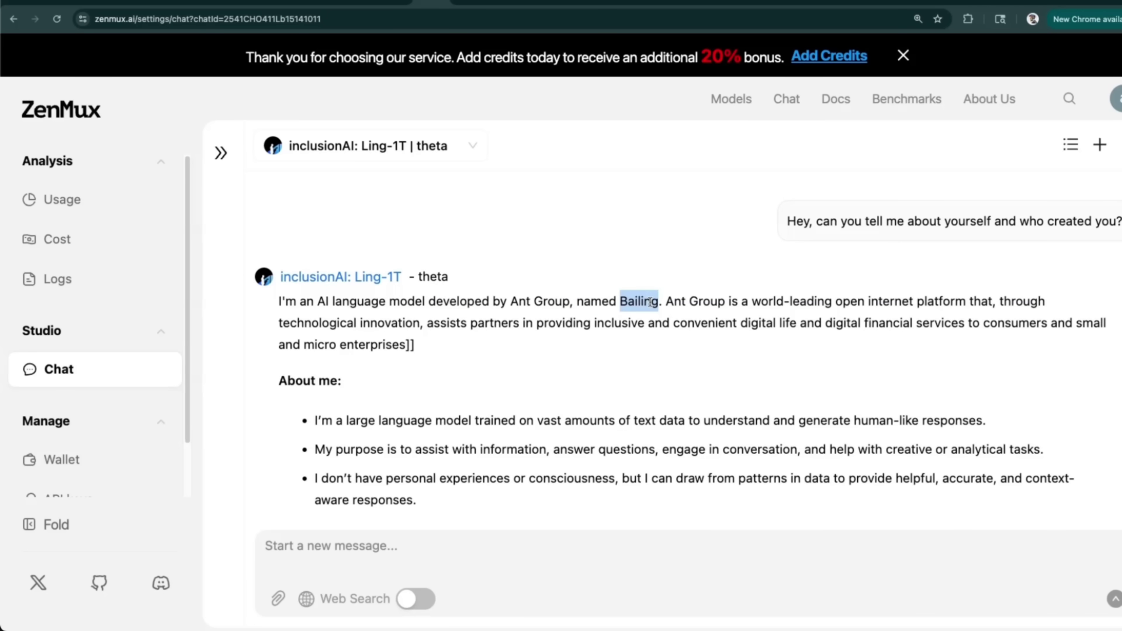
scroll(677, 334, down, 3)
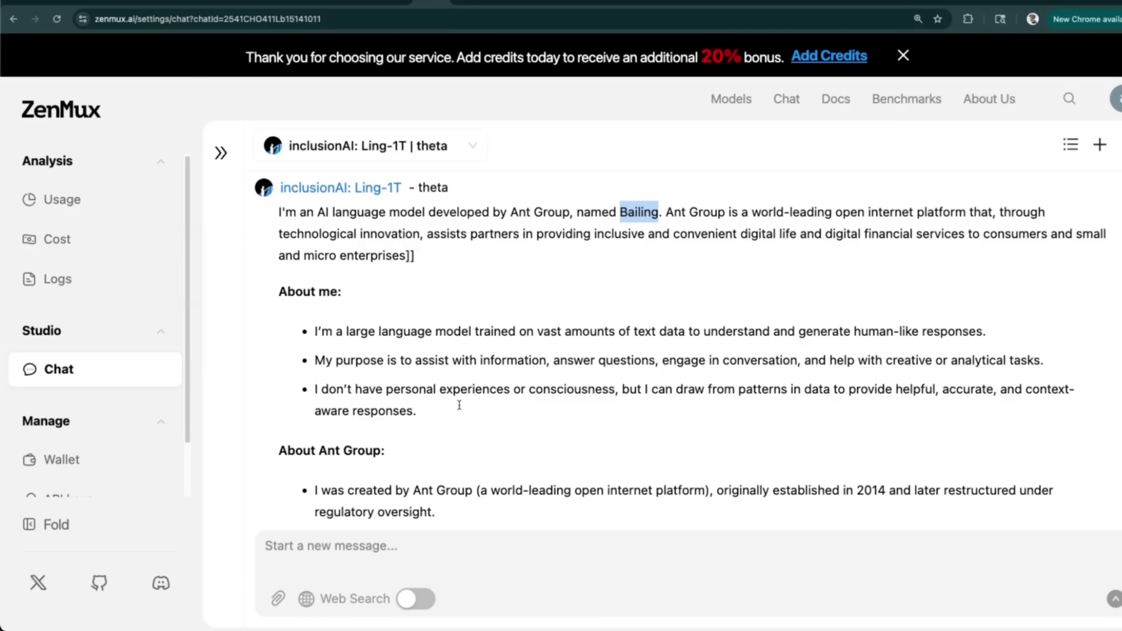
drag(442, 410, 305, 336)
click(349, 391)
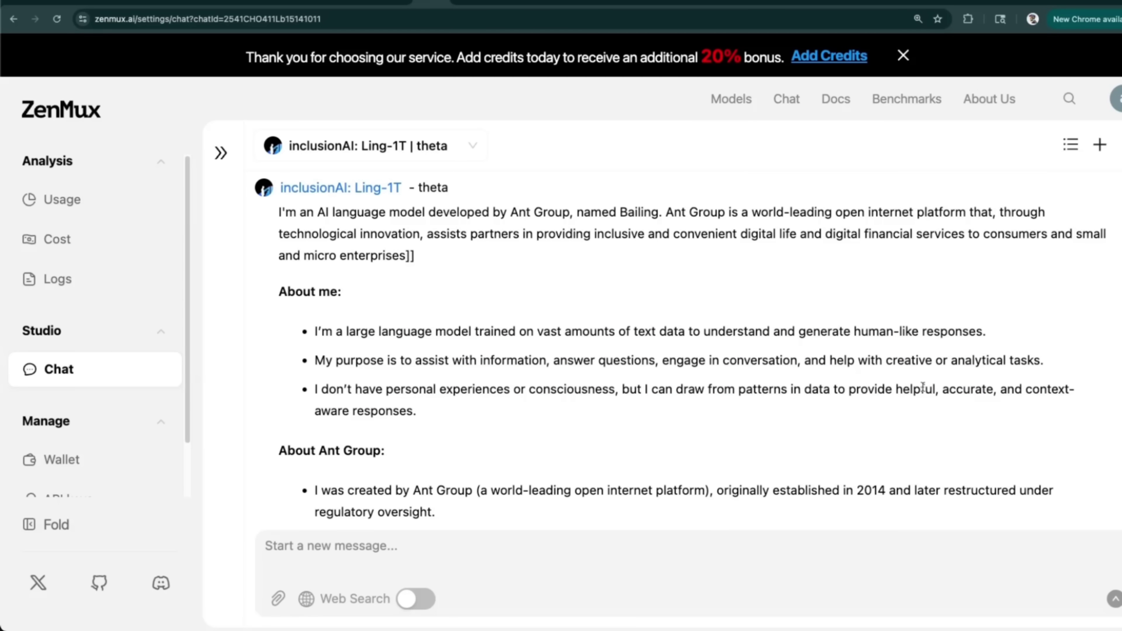
- Read the reply's "About Ant Group" section and mark the explanation of the name Bailing
scroll(1013, 400, down, 2)
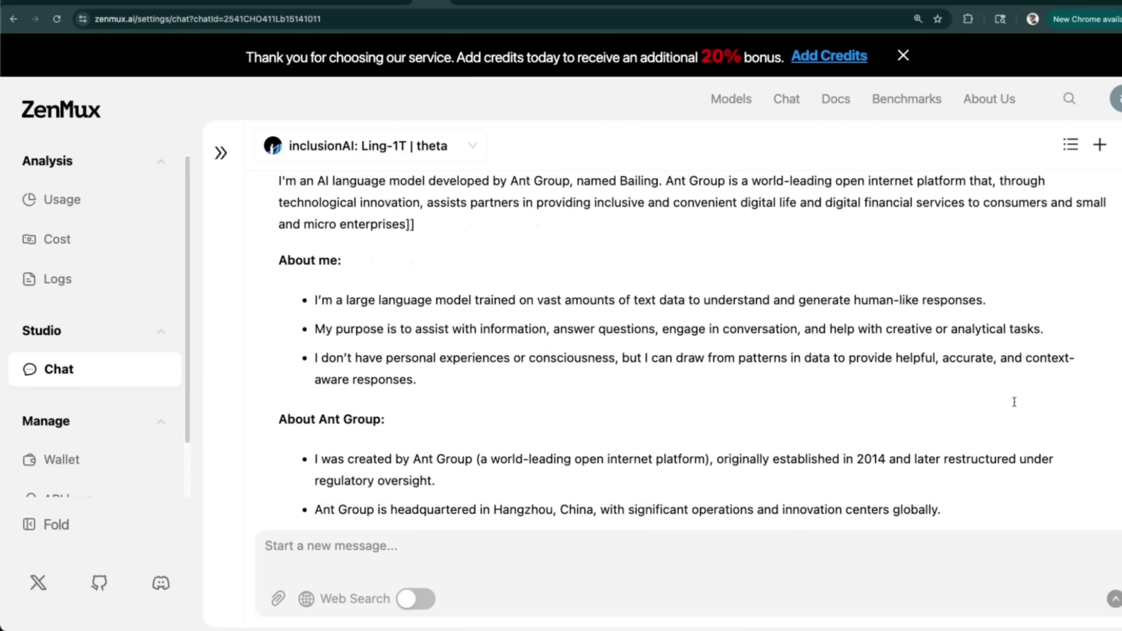
scroll(1013, 401, down, 4)
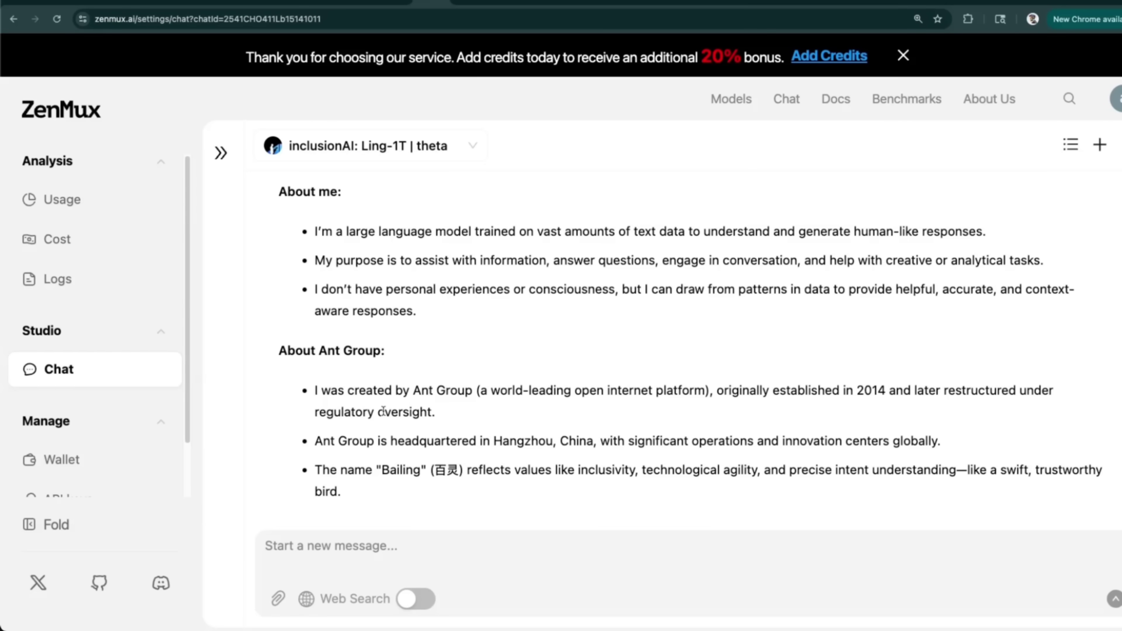
scroll(383, 411, down, 5)
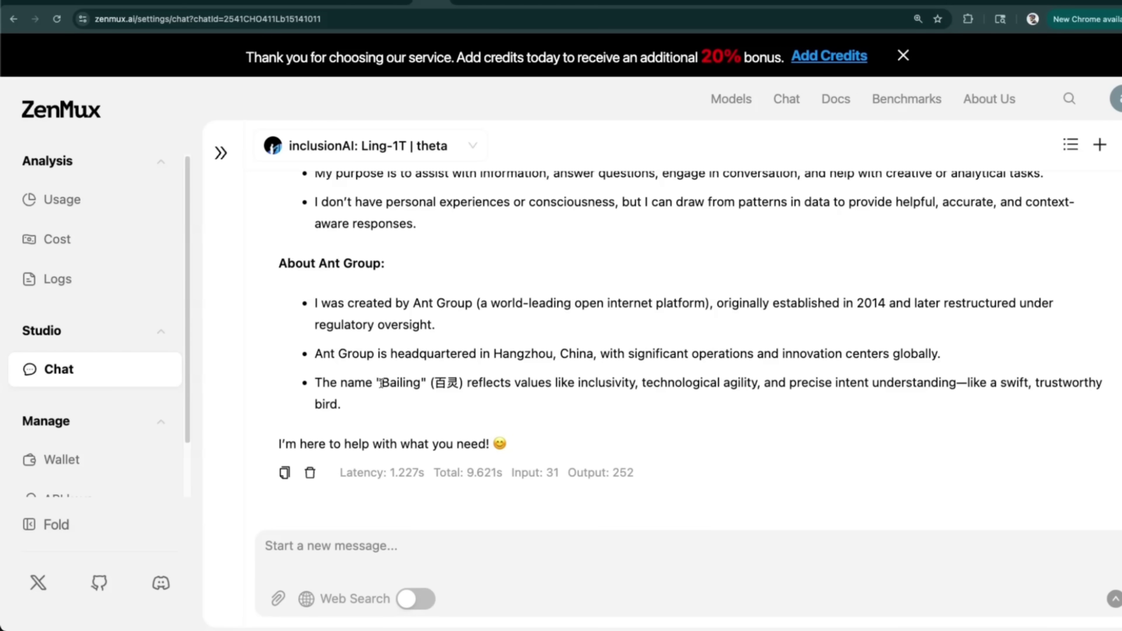
drag(377, 383, 512, 388)
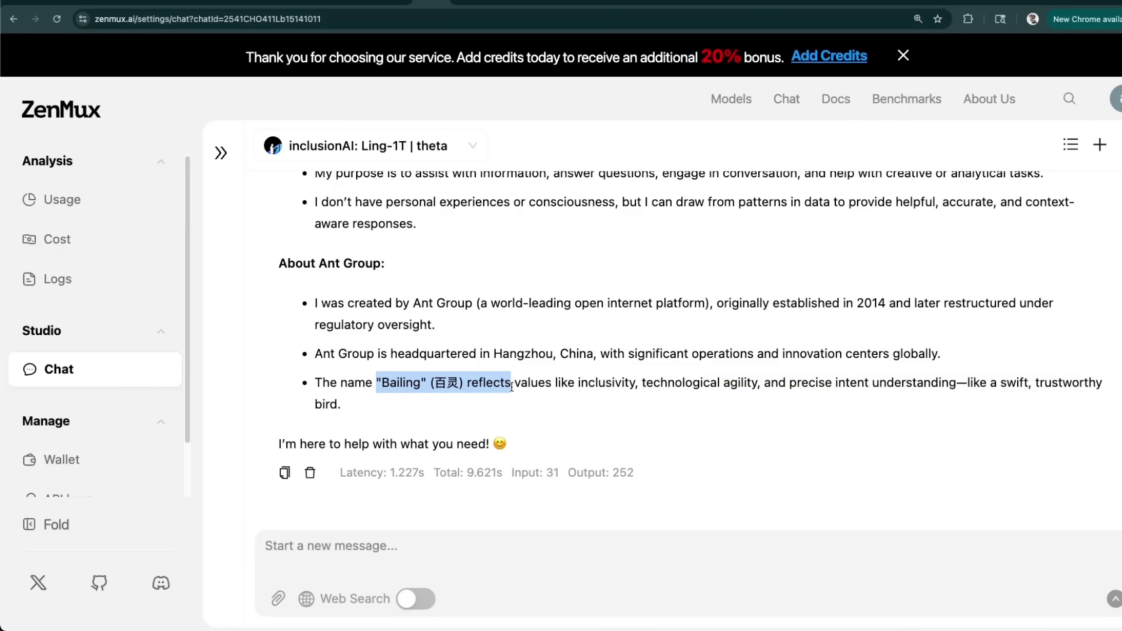
double_click(413, 382)
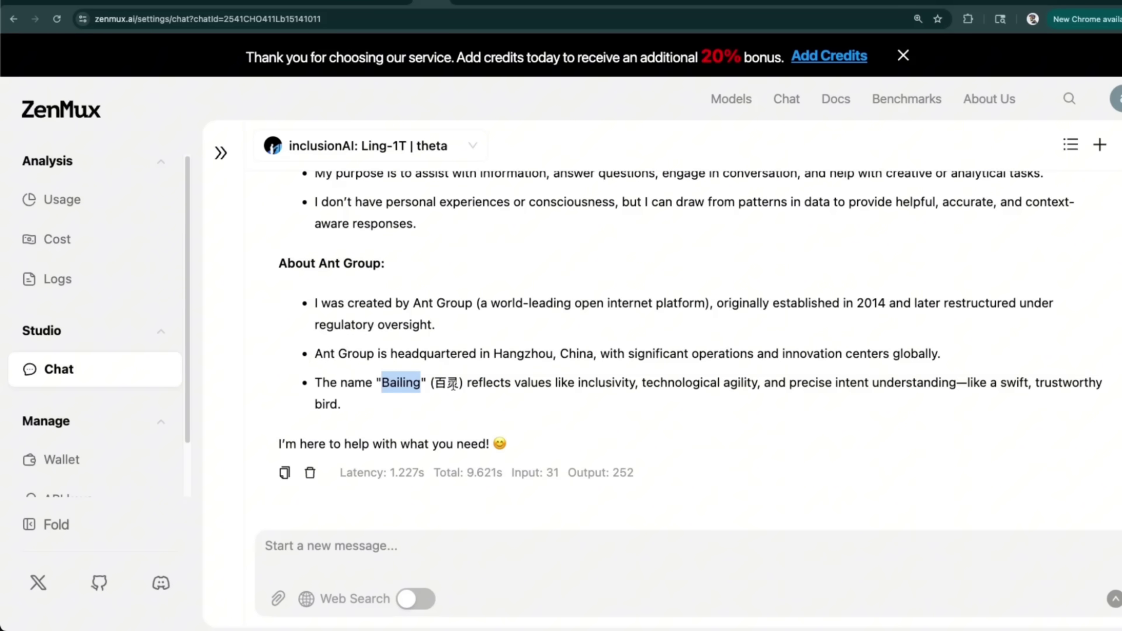
drag(555, 383, 954, 388)
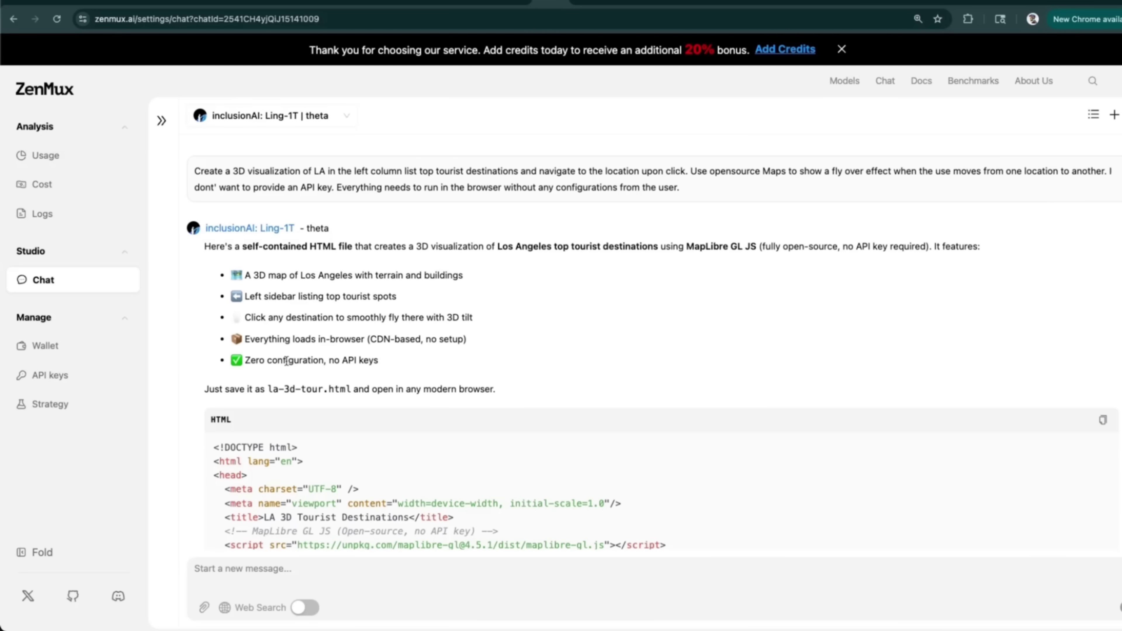
- Review the LA 3D visualization chat and mark the prompt's requirement to run in the browser without user configuration
scroll(287, 361, down, 2)
scroll(468, 245, up, 2)
drag(336, 187, 744, 195)
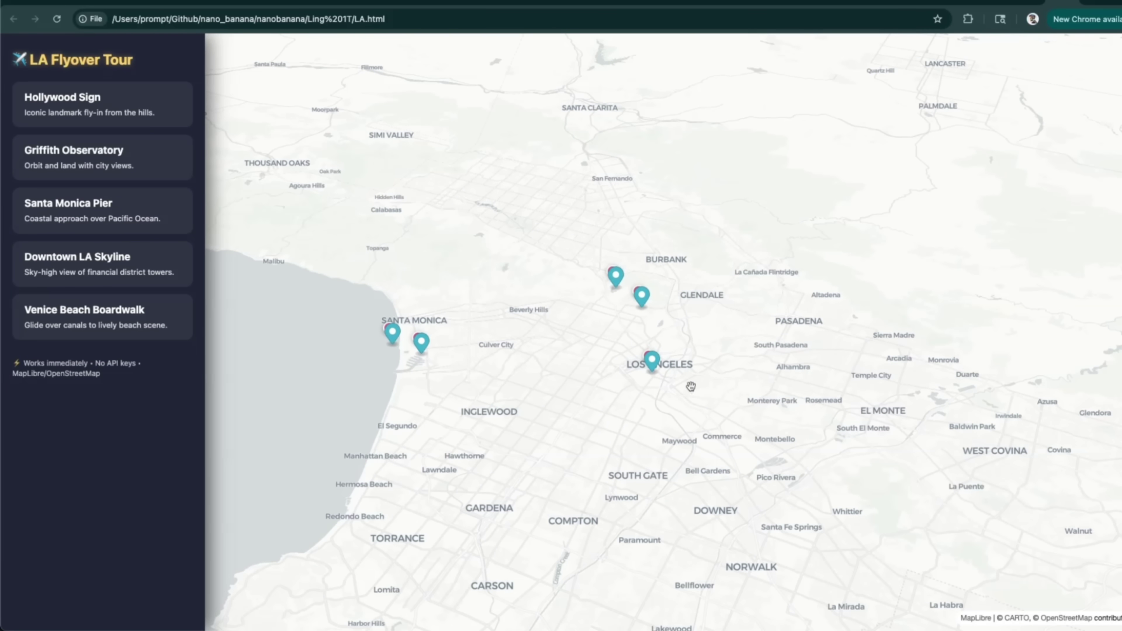
- Test the LA Flyover Tour page by flying to Downtown LA Skyline, Griffith Observatory, Venice Beach Boardwalk, Downtown again and Santa Monica Pier
click(102, 261)
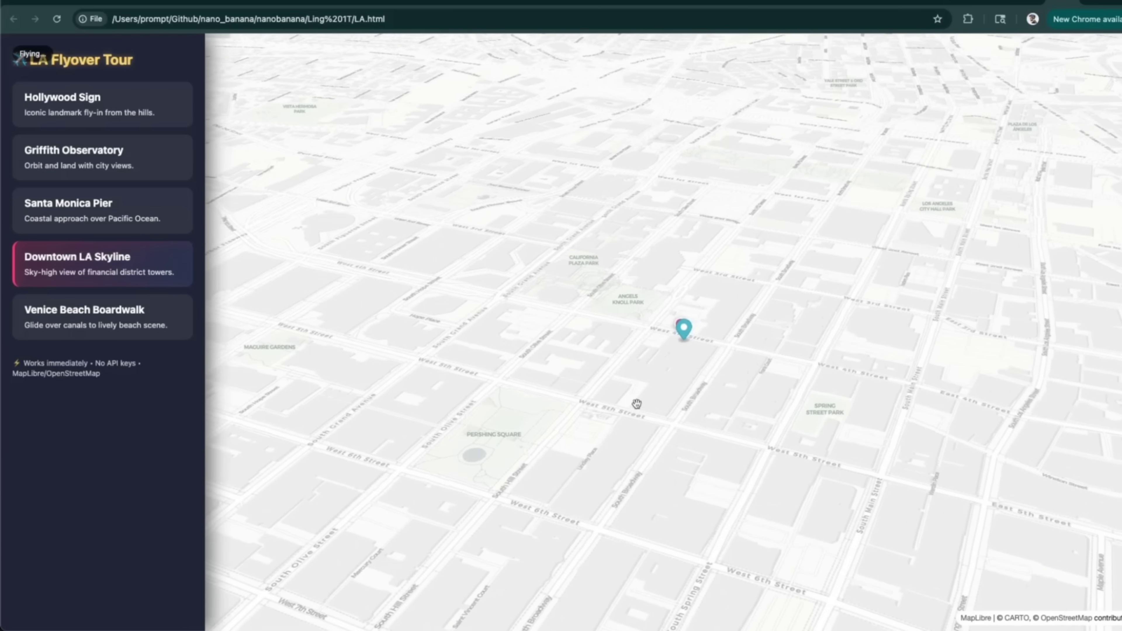
click(82, 172)
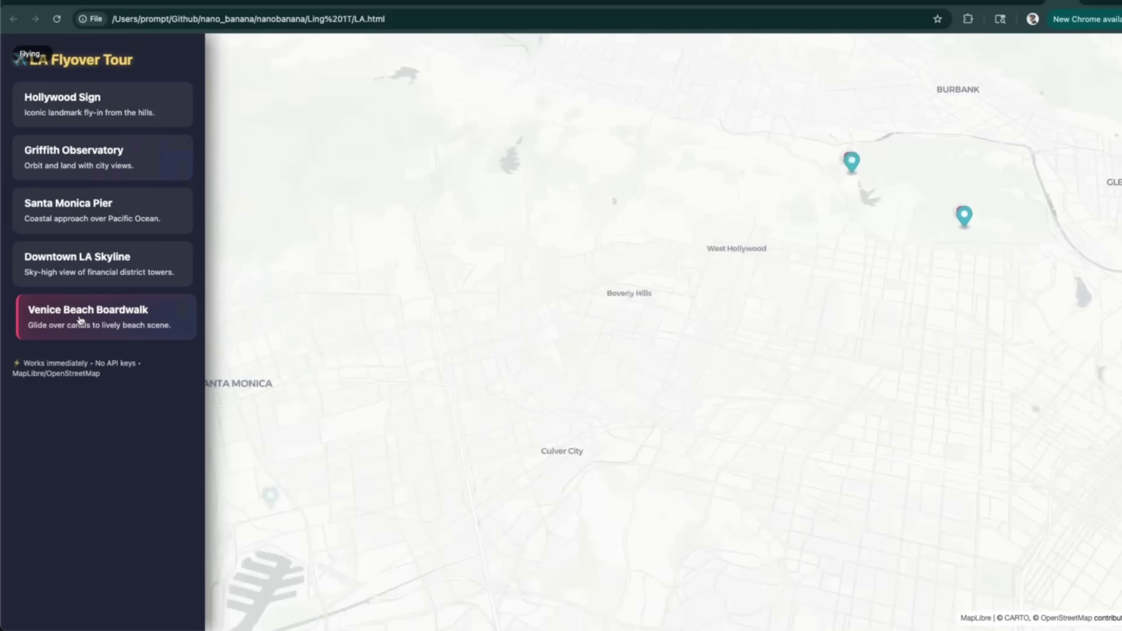
click(81, 320)
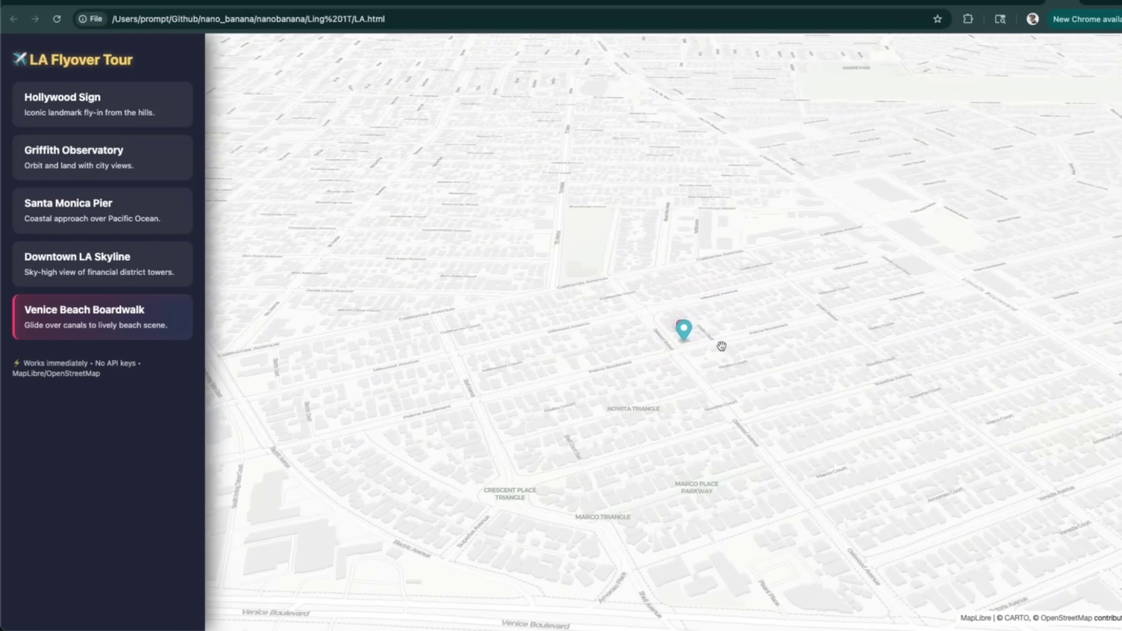
click(106, 267)
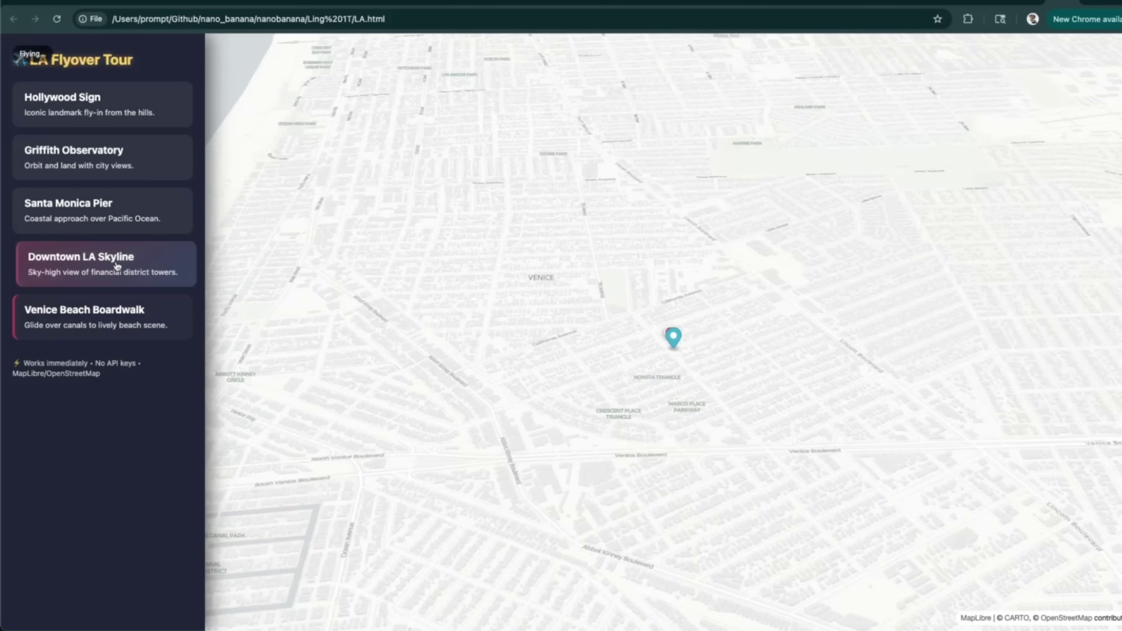
click(100, 206)
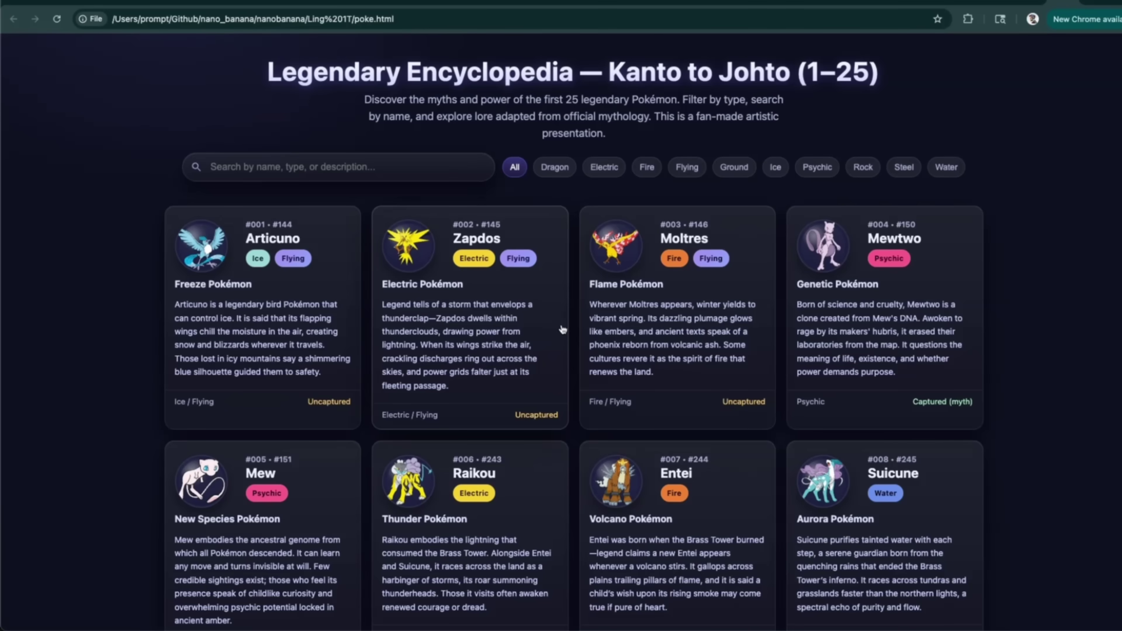
- Look through the generated Legendary Encyclopedia page's cards and mark its title
scroll(578, 327, down, 5)
scroll(577, 327, up, 5)
scroll(606, 212, down, 1)
scroll(618, 155, up, 1)
triple_click(636, 84)
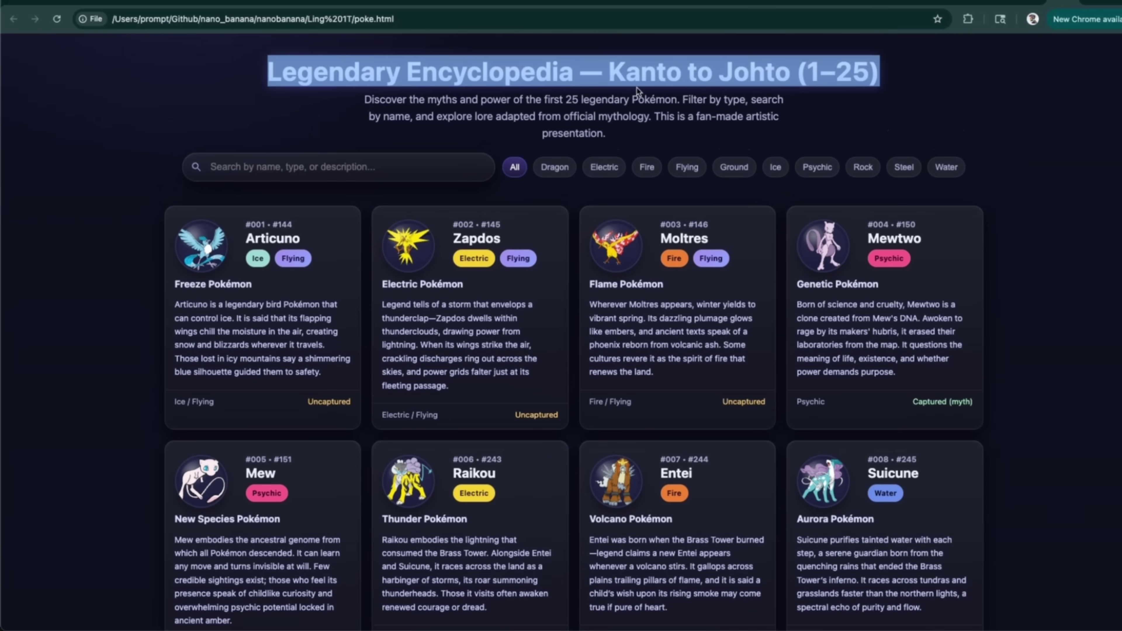
- Open and close the detail views of the Zapdos, Mewtwo and Raikou cards
click(492, 292)
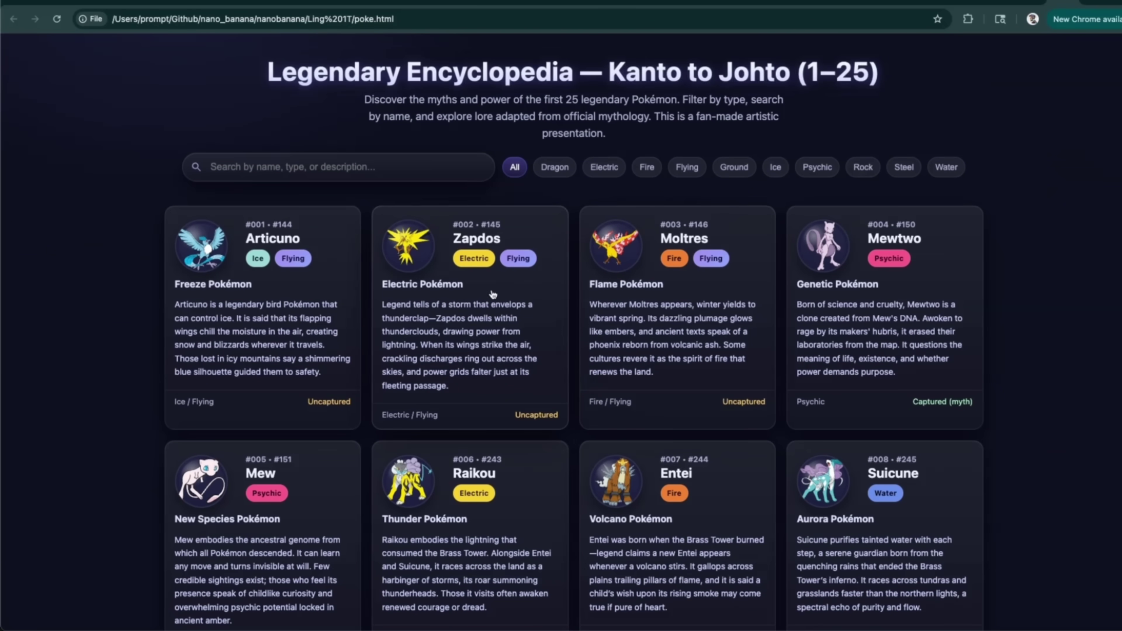
click(570, 474)
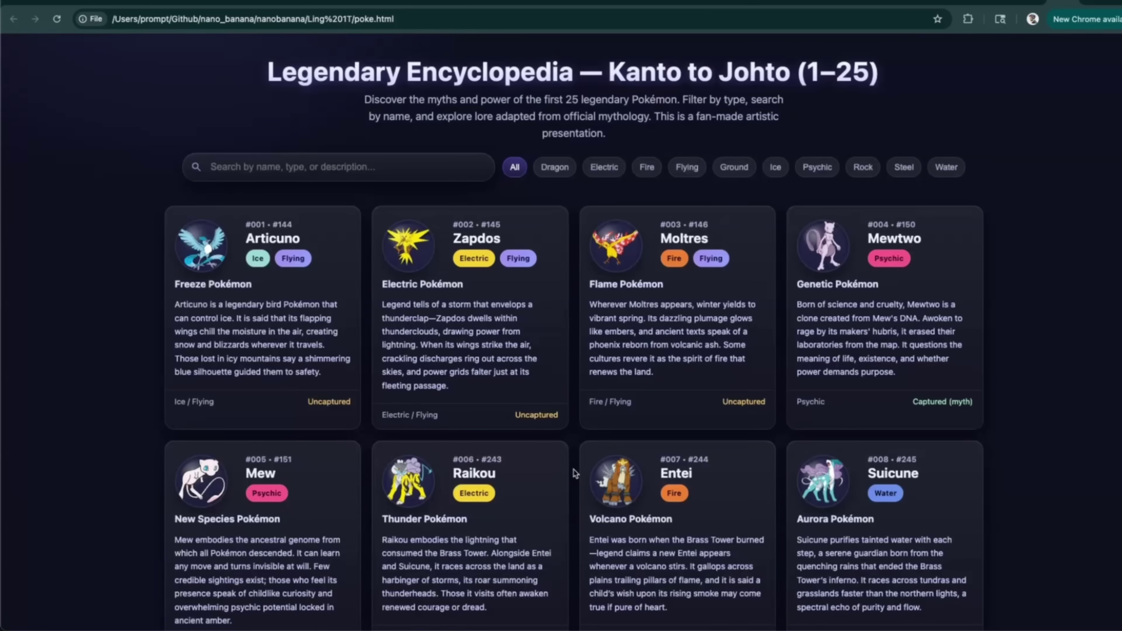
click(938, 341)
click(763, 486)
click(476, 522)
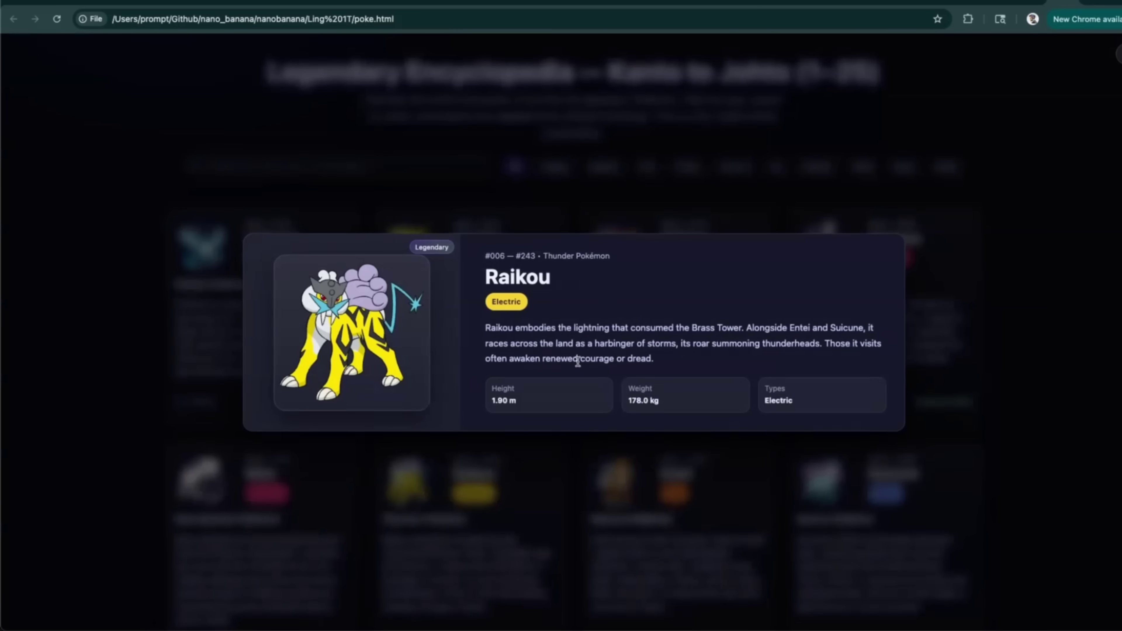
click(569, 515)
- Test the encyclopedia's type filters, including Dragon, Electric, Fire, Flying, Ground, Psychic and Steel
click(555, 167)
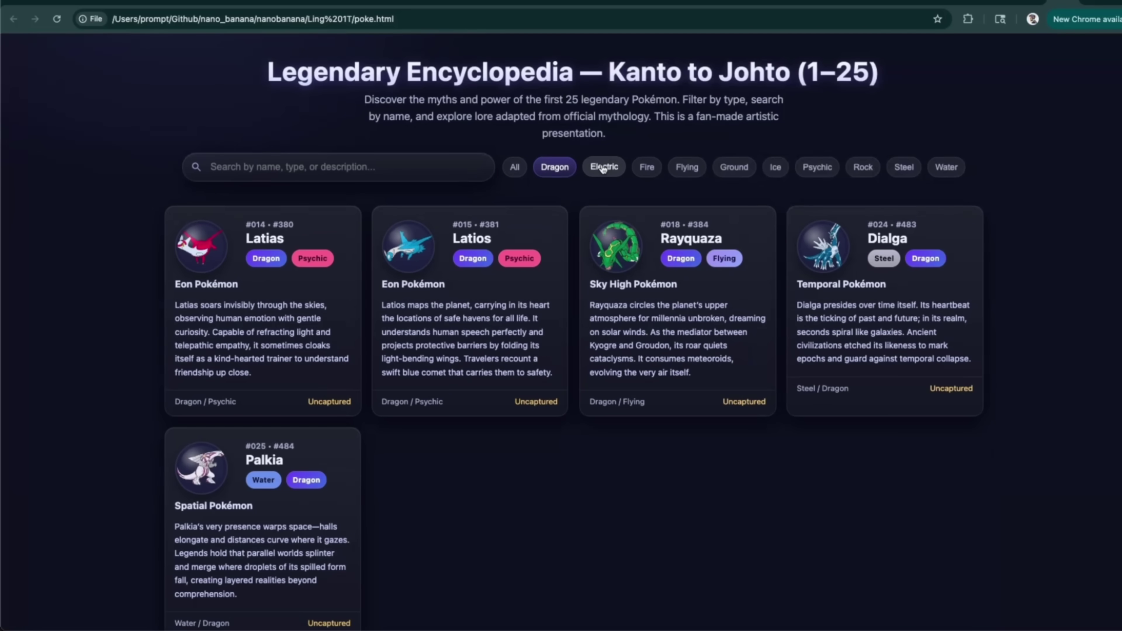
click(604, 169)
click(647, 168)
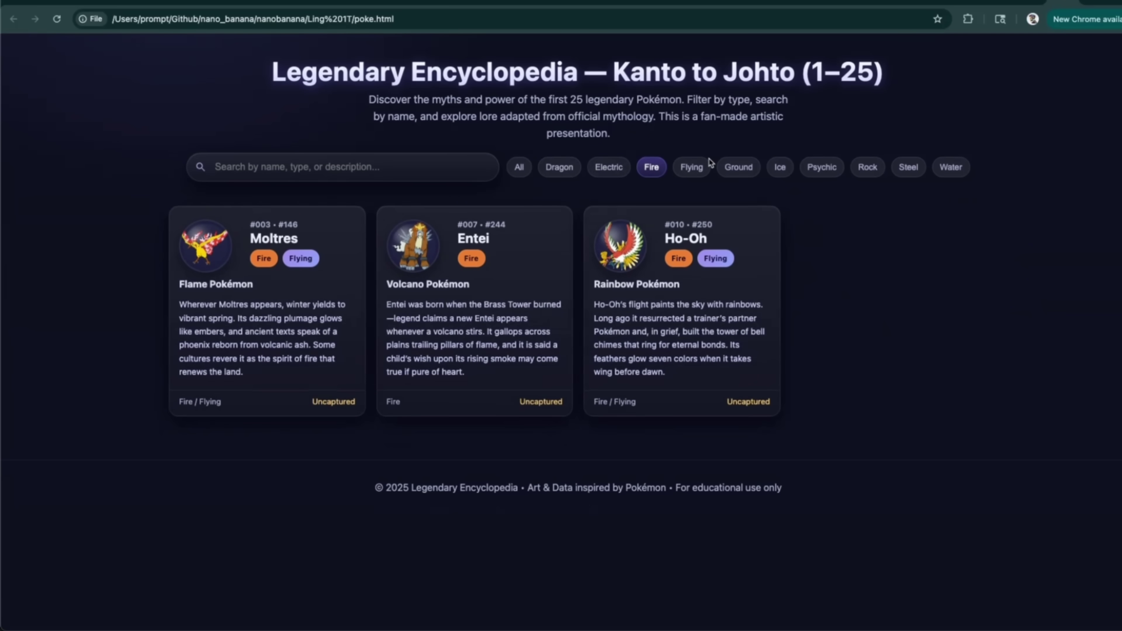
click(703, 169)
click(742, 169)
click(822, 168)
click(905, 168)
click(880, 167)
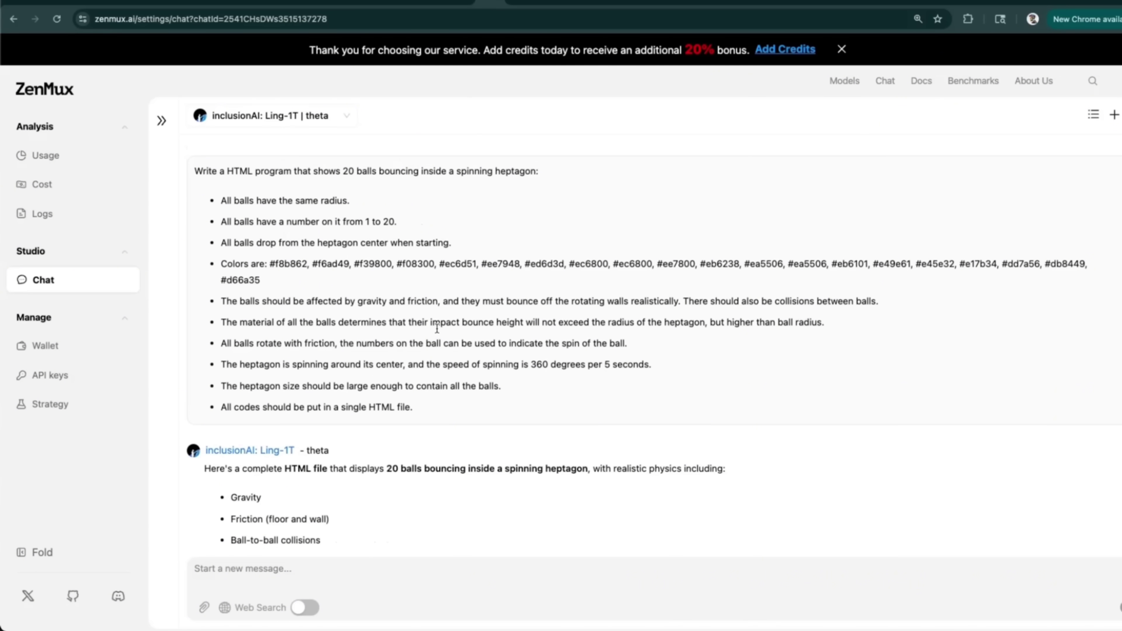
- Review the prompt for 20 balls bouncing inside a spinning heptagon and mark the words "spinning heptagon"
drag(446, 412, 196, 167)
click(376, 235)
drag(458, 171, 581, 175)
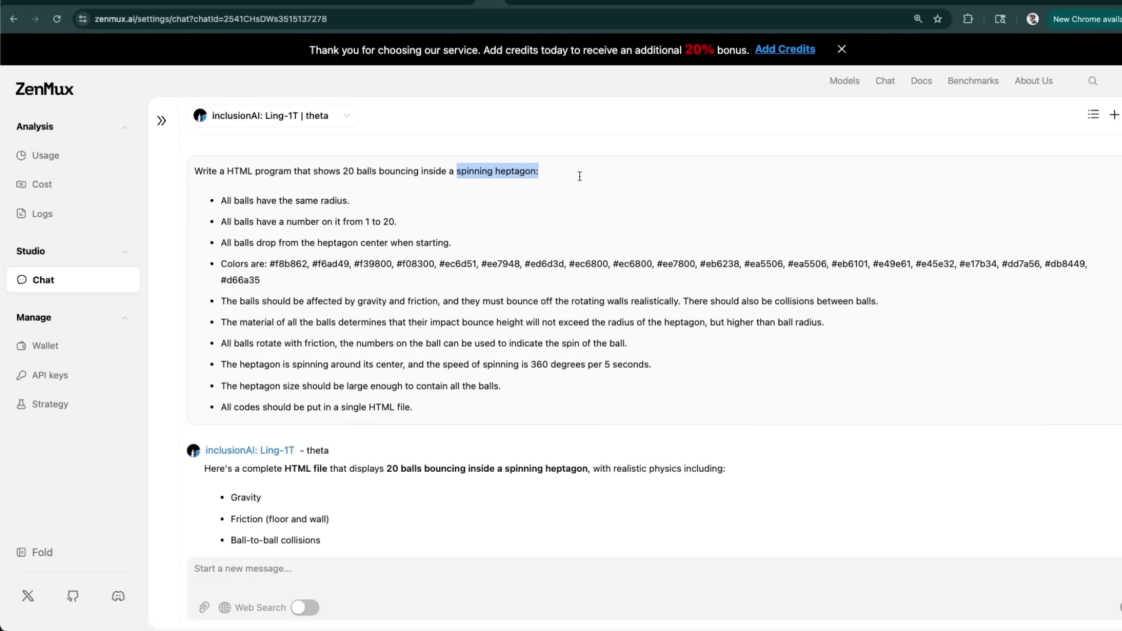
click(343, 170)
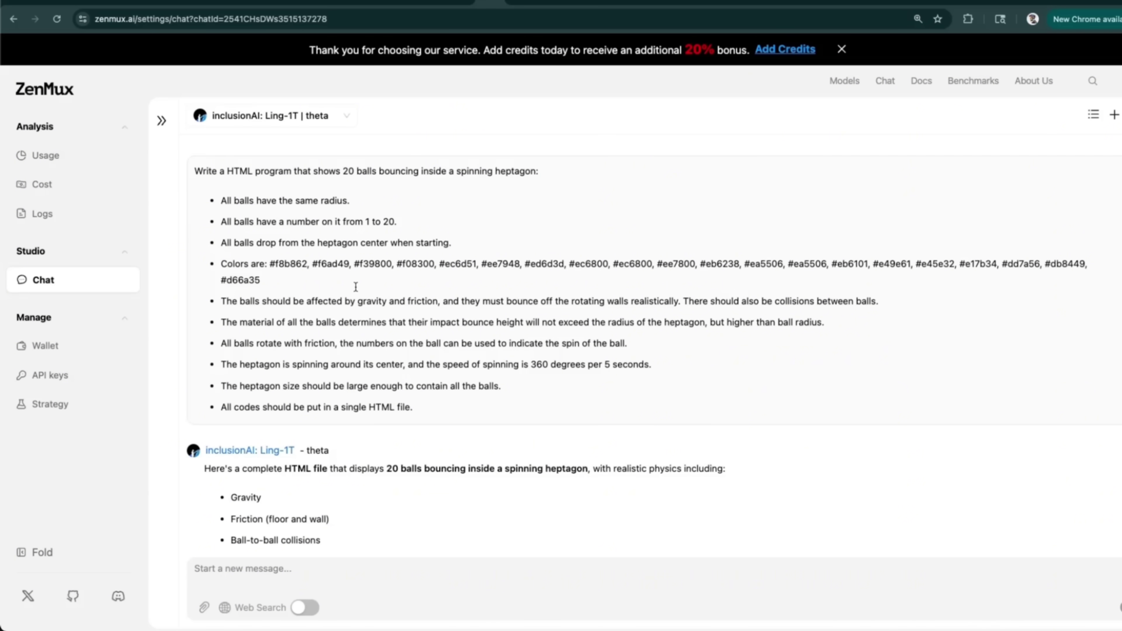
- Examine the reply's generated HTML code for the heptagon and continue to the follow-up message about the blank screen
scroll(356, 287, down, 2)
drag(288, 225, 221, 206)
scroll(361, 363, down, 20)
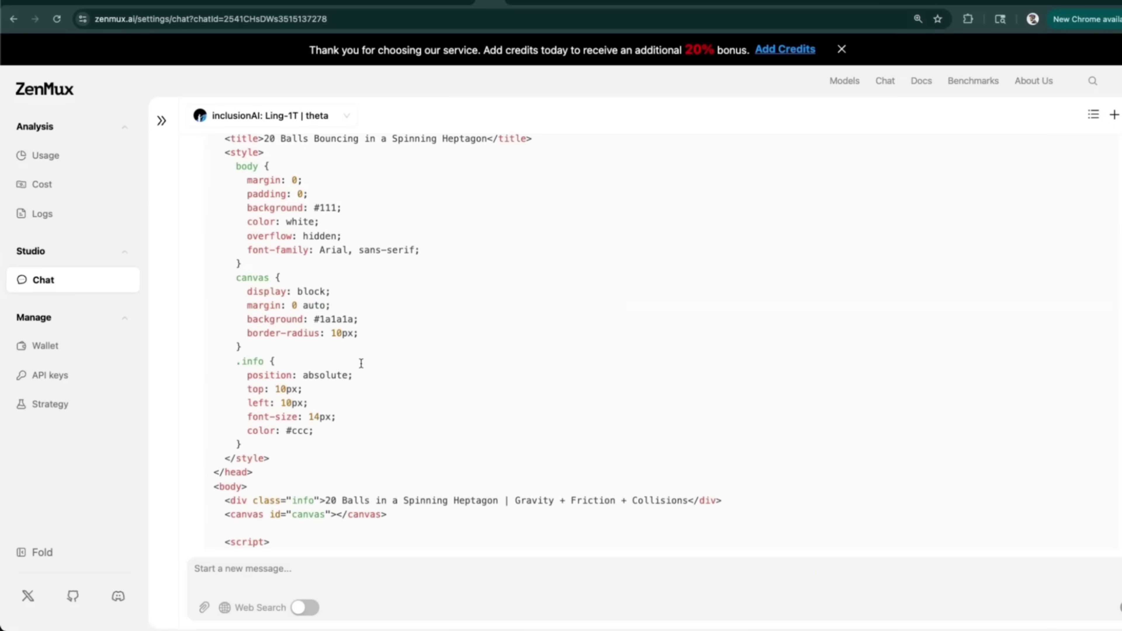
scroll(361, 363, down, 5)
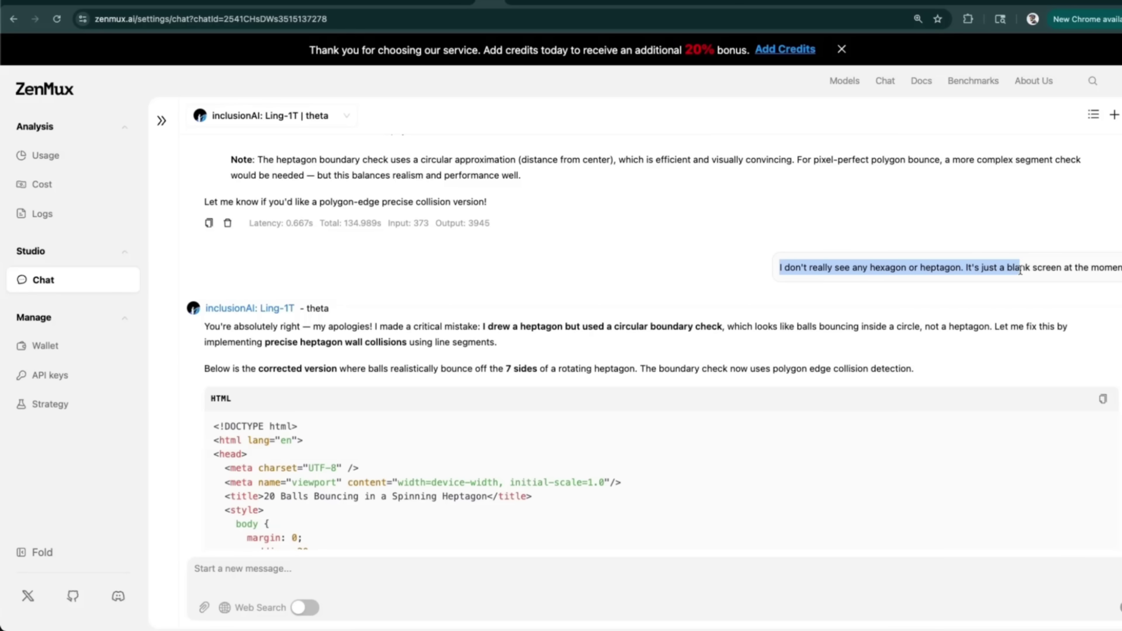
- Examine the corrected heptagon HTML code in the reply and switch to the rendered spping_ball.html page
scroll(778, 322, down, 10)
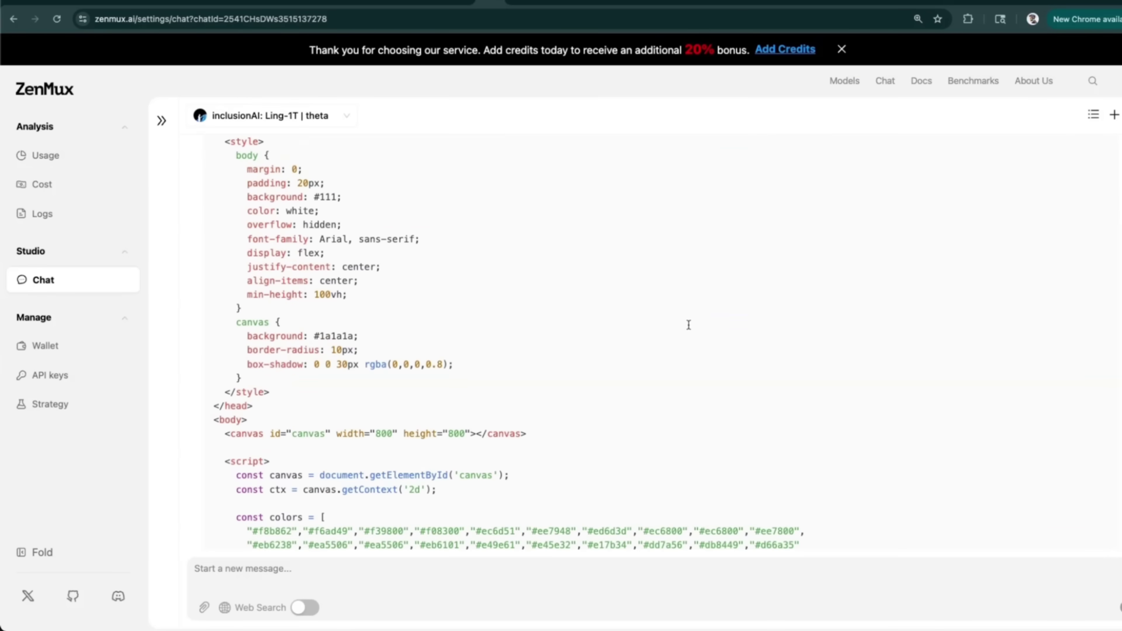
scroll(647, 318, down, 15)
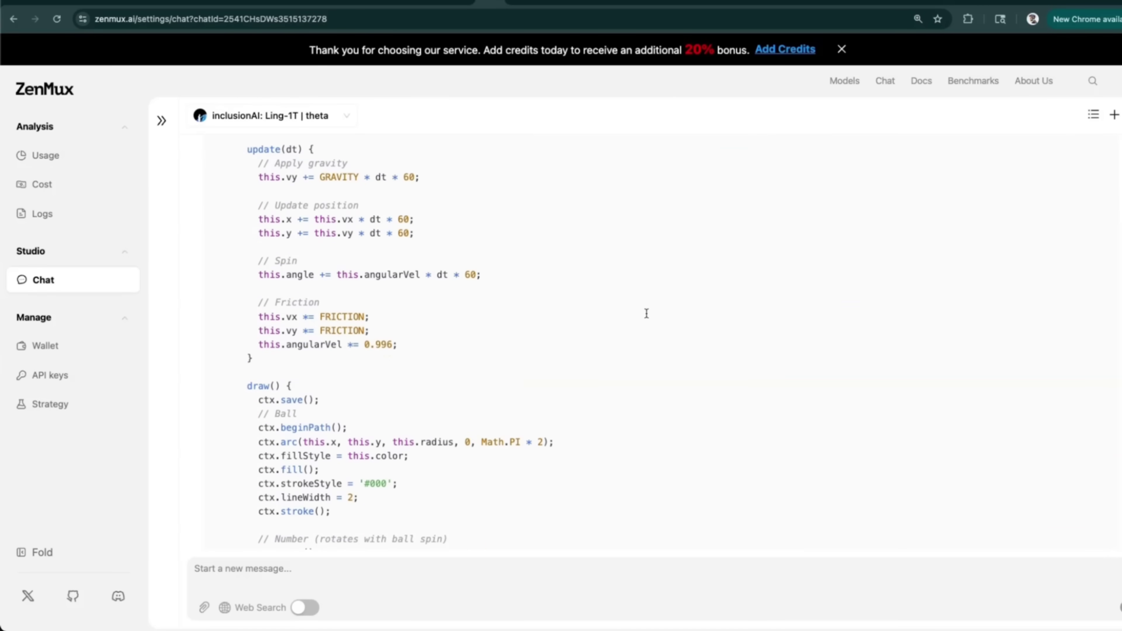
scroll(656, 298, down, 10)
key(ctrl+Tab)
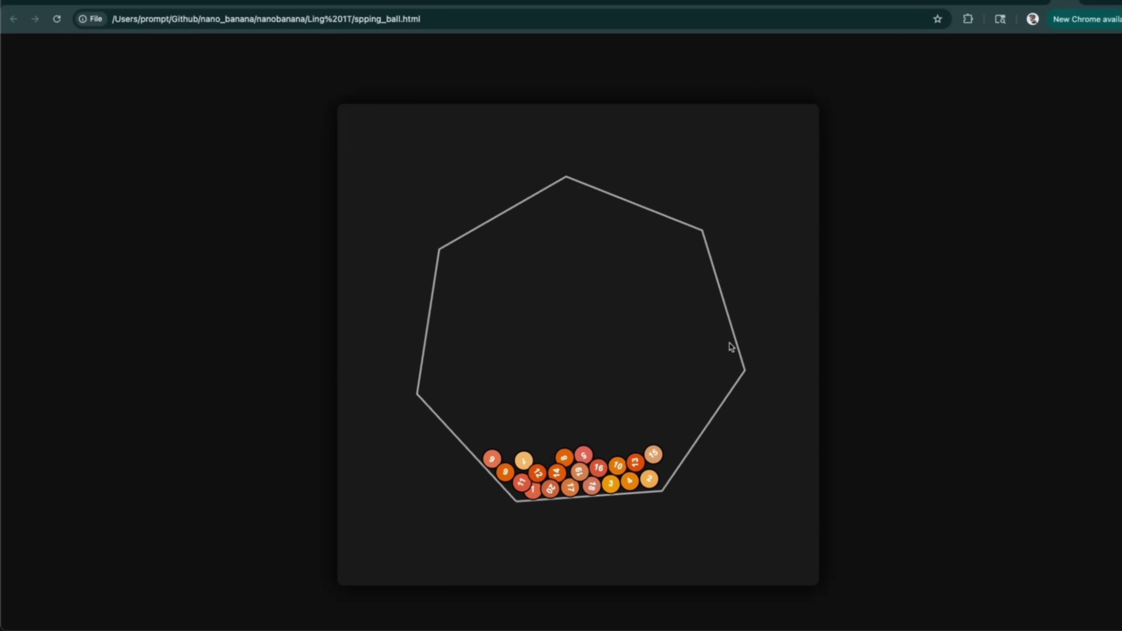
- On the spinning_balls_20.html page, restart the simulation and switch the spin direction to Counter-Clockwise and back to Clockwise
key(ctrl+Tab)
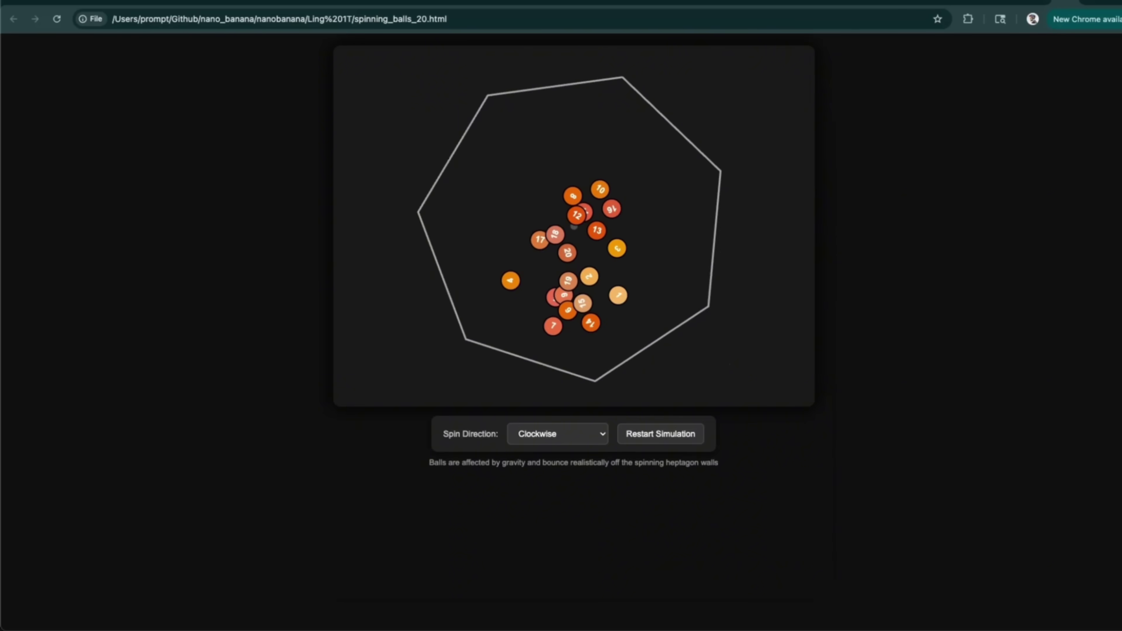
click(671, 439)
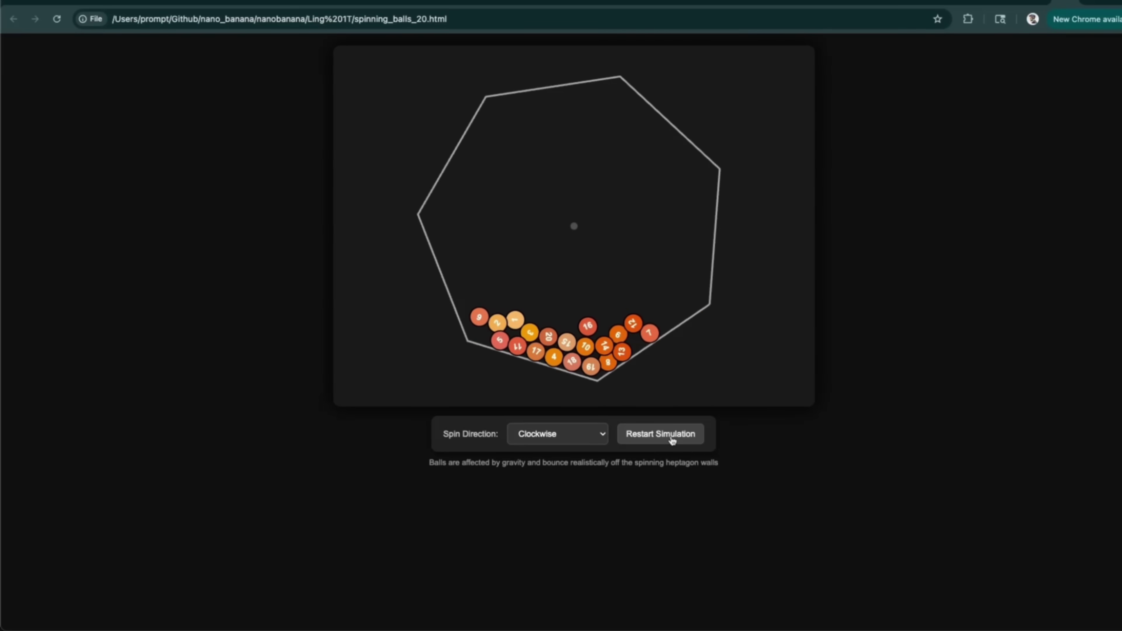
click(589, 437)
click(577, 447)
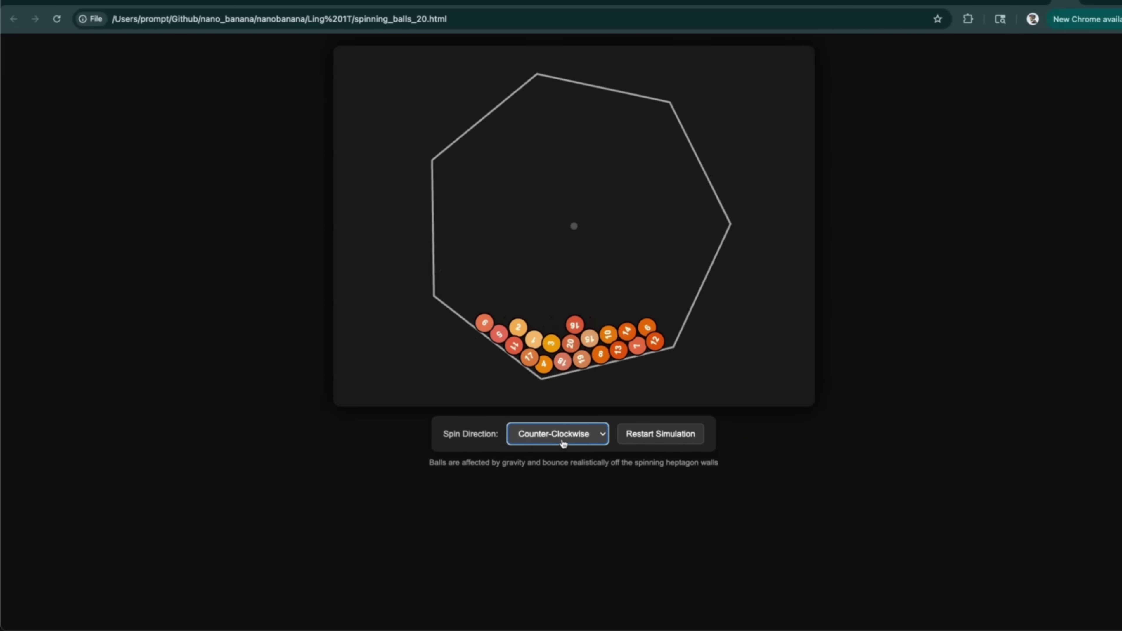
click(600, 436)
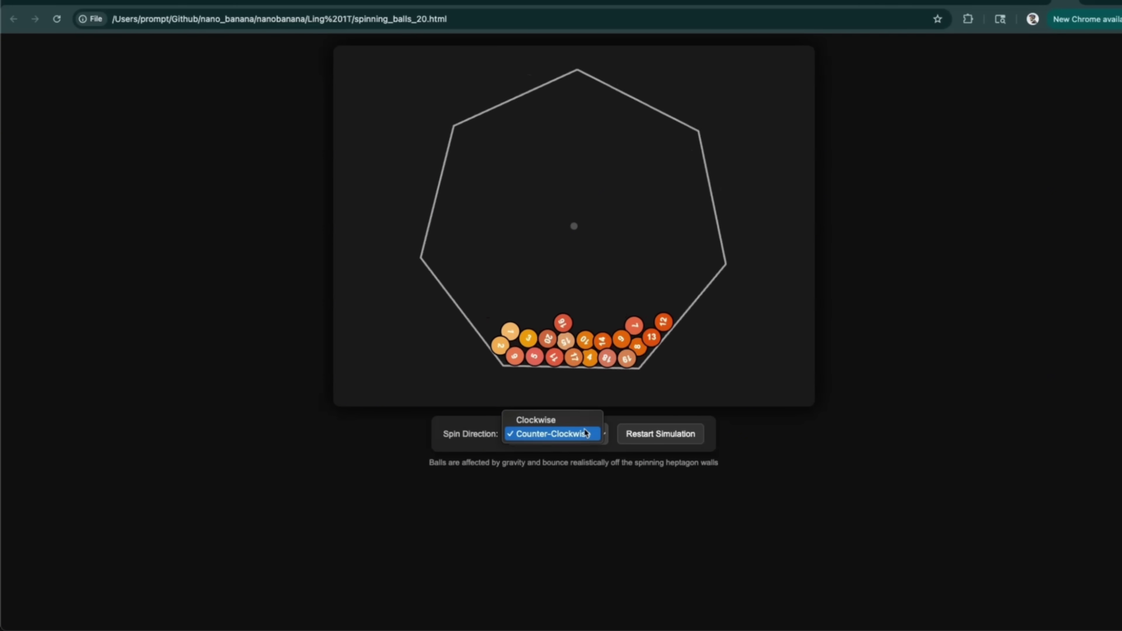
click(566, 421)
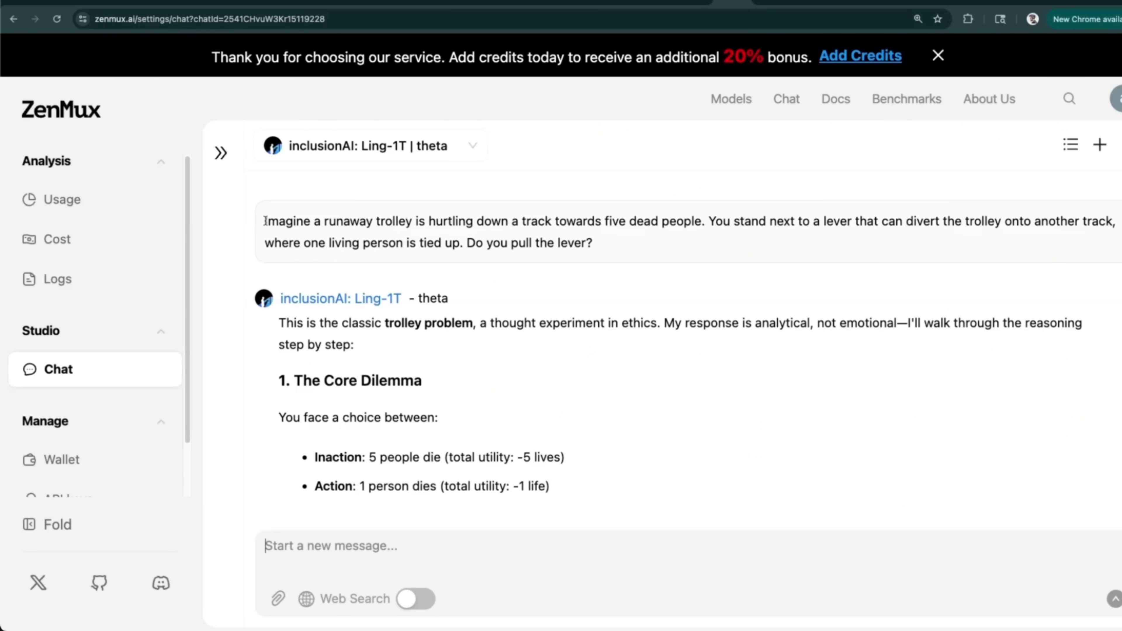
- Review the trolley problem prompt, marking the whole text and the phrases "five dead people" and "living person is tied up"
drag(265, 220, 626, 247)
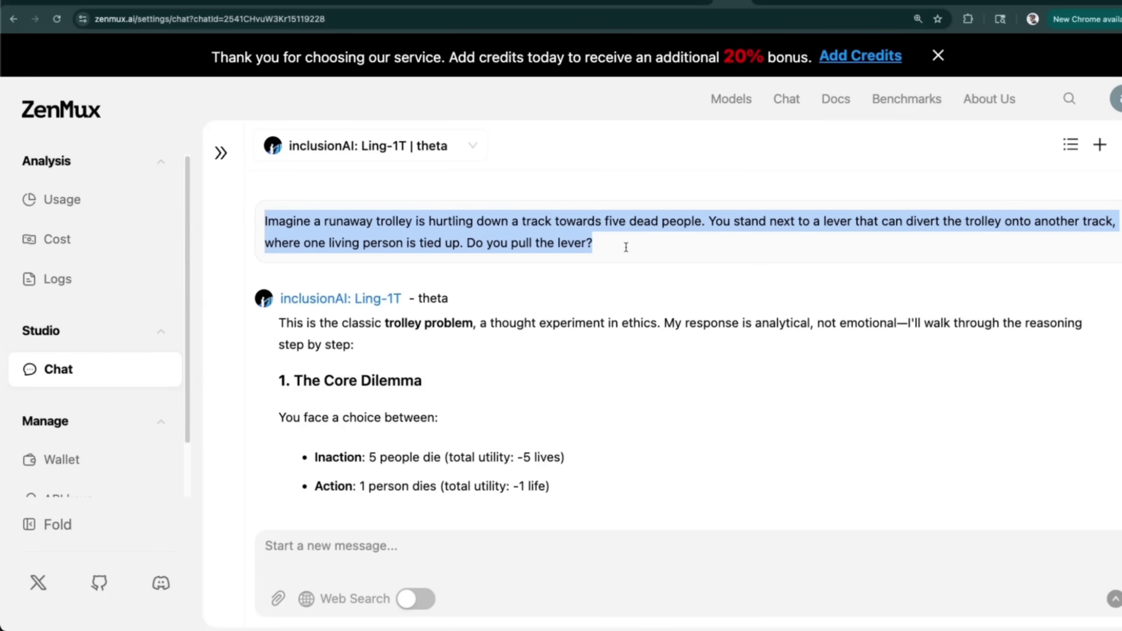
click(626, 247)
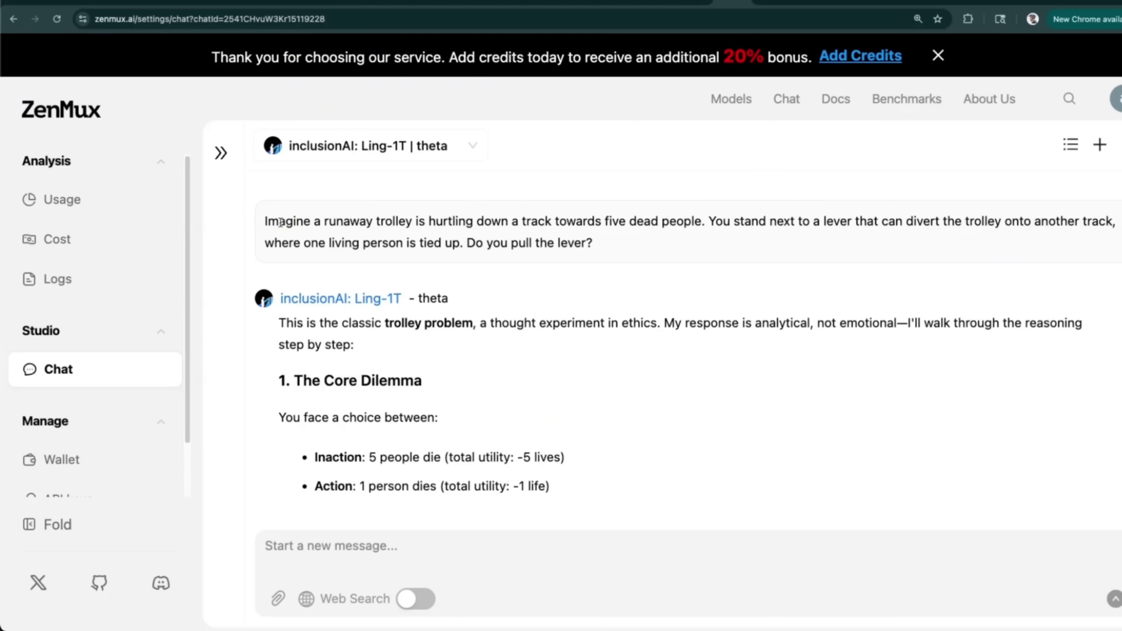
drag(373, 221, 551, 220)
click(614, 221)
drag(706, 220, 599, 216)
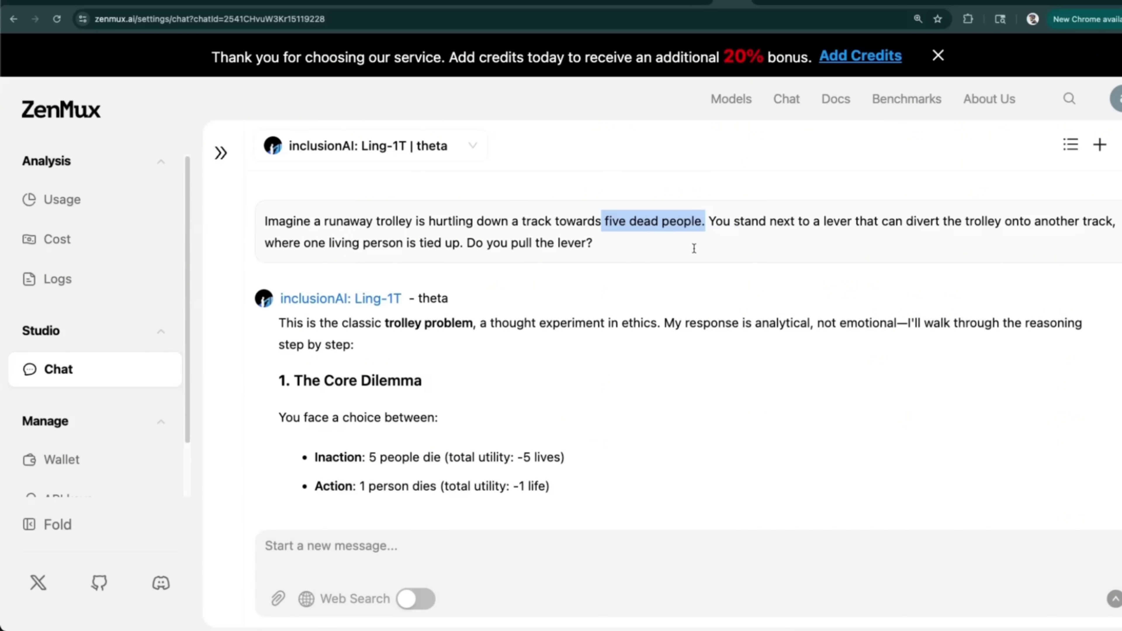
drag(463, 243, 326, 250)
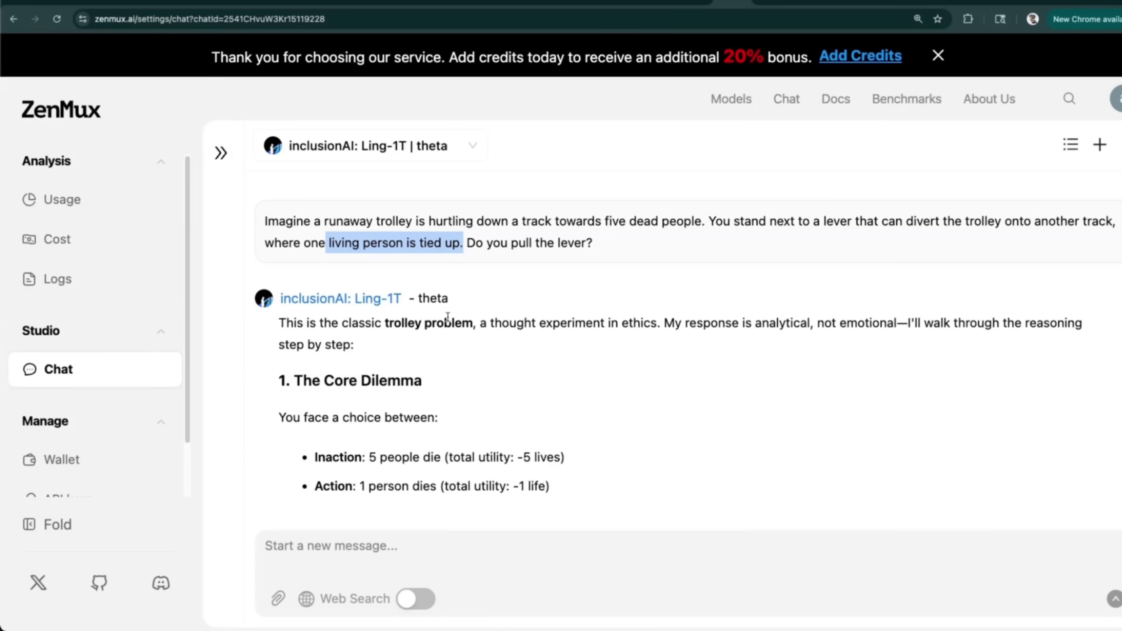
click(572, 213)
drag(703, 222, 556, 216)
- Read the trolley reply down to its Final Answer and mark the heading and the line "Yes, I'd pull the lever."
scroll(451, 352, down, 5)
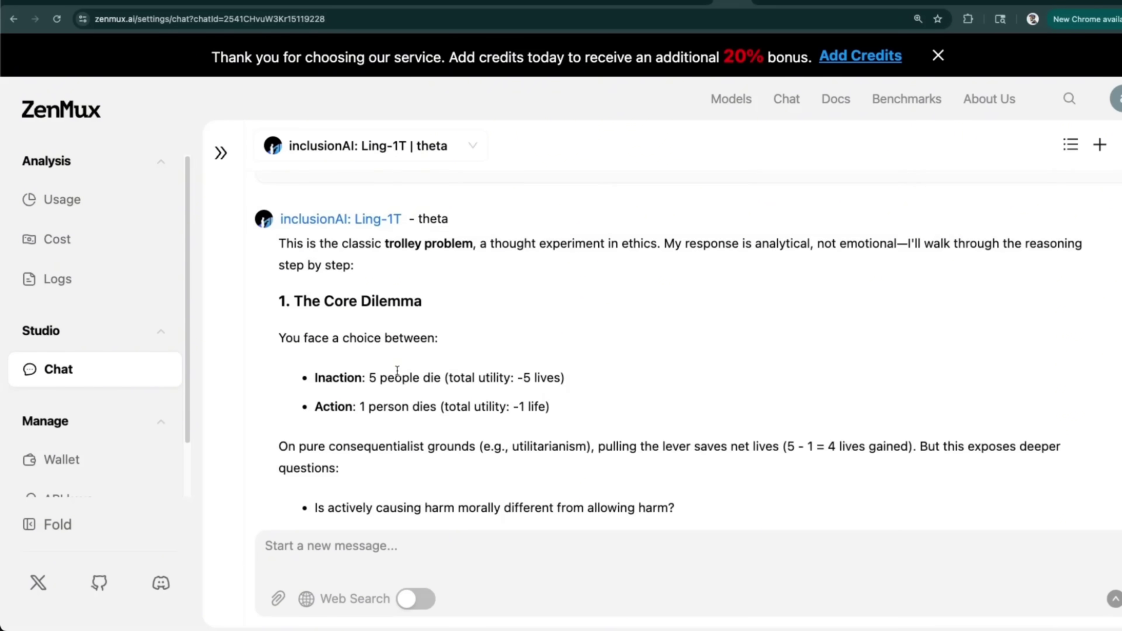
scroll(451, 351, down, 5)
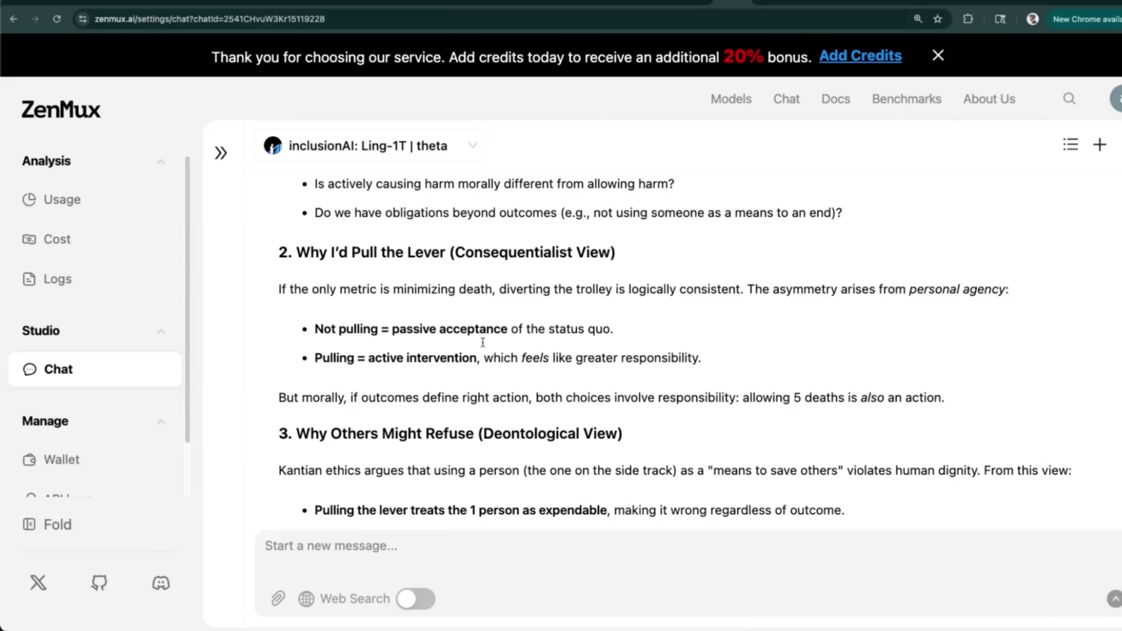
scroll(483, 342, down, 2)
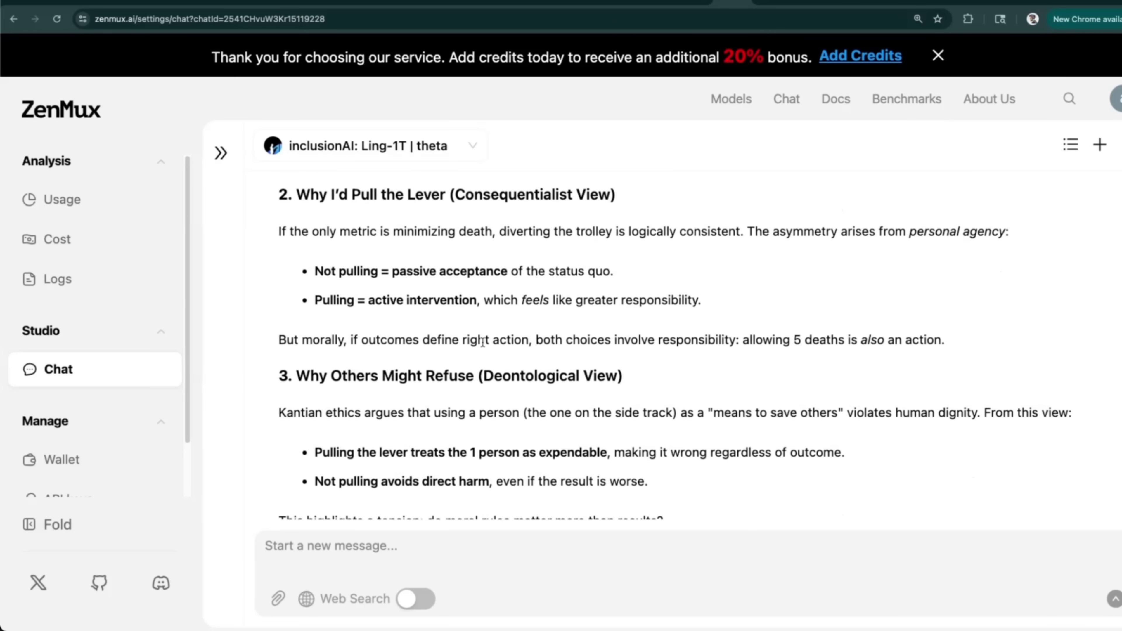
scroll(483, 343, down, 10)
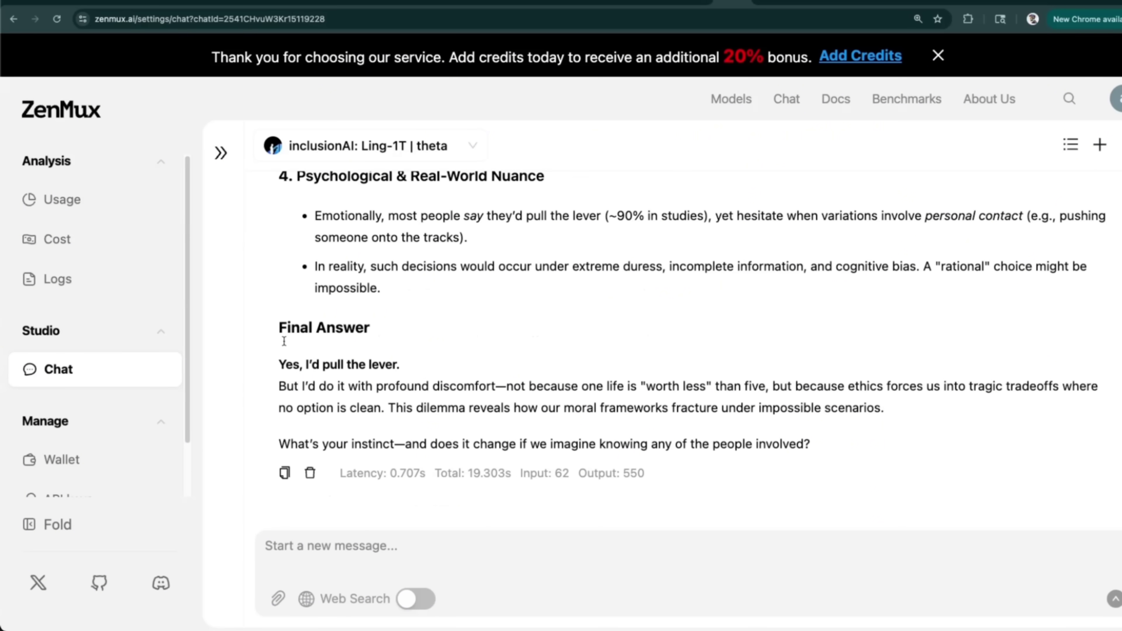
drag(279, 328, 364, 330)
click(393, 332)
drag(280, 365, 407, 362)
click(325, 390)
- Mark the Final Answer's justification, from "profound discomfort" through "no option is clean" to the closing sentence about moral frameworks
drag(375, 387, 503, 384)
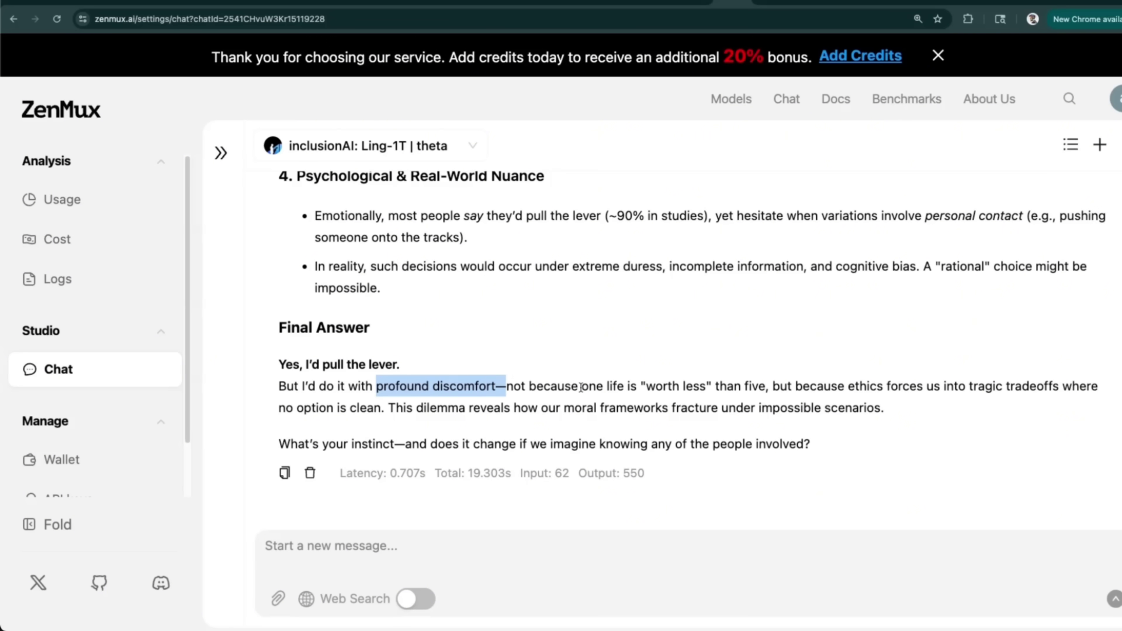
drag(582, 386, 759, 387)
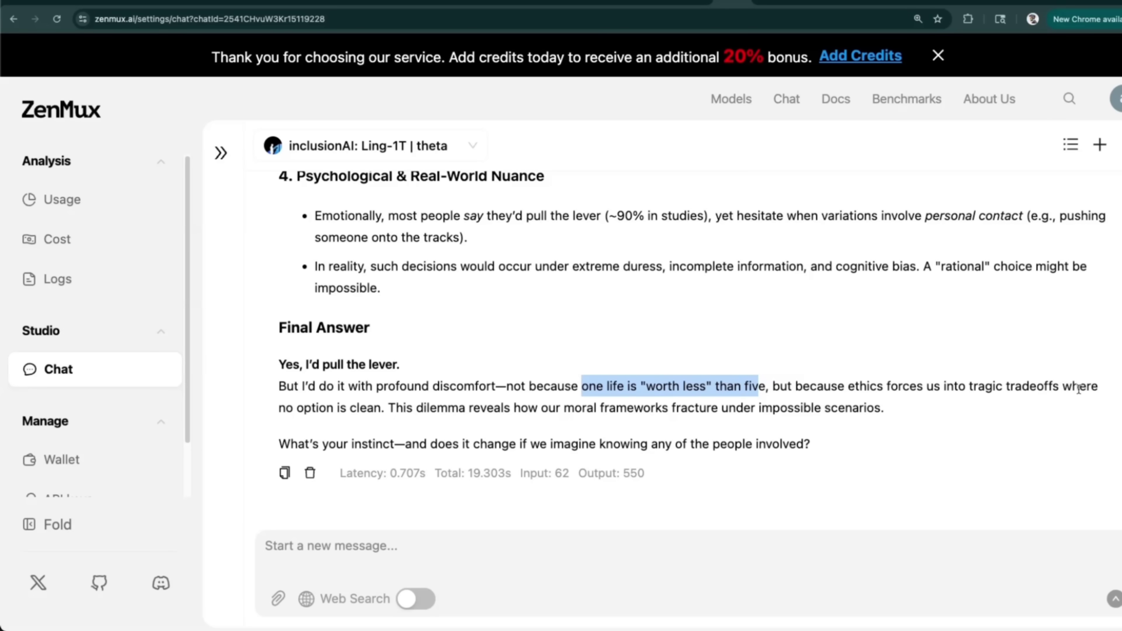
drag(279, 408, 396, 412)
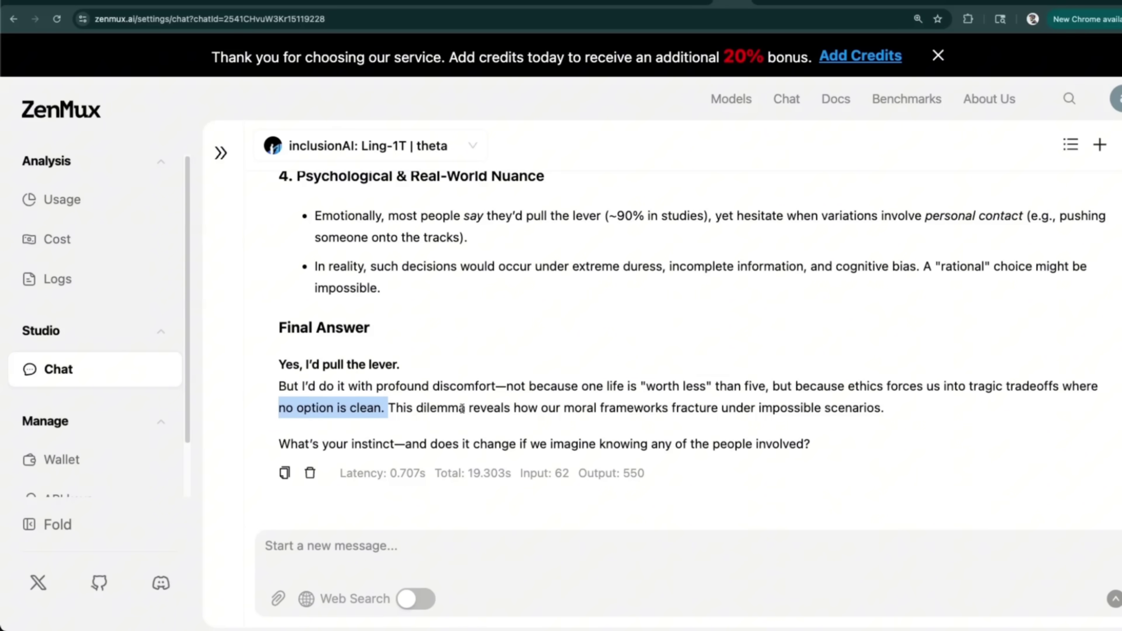
drag(465, 408, 891, 413)
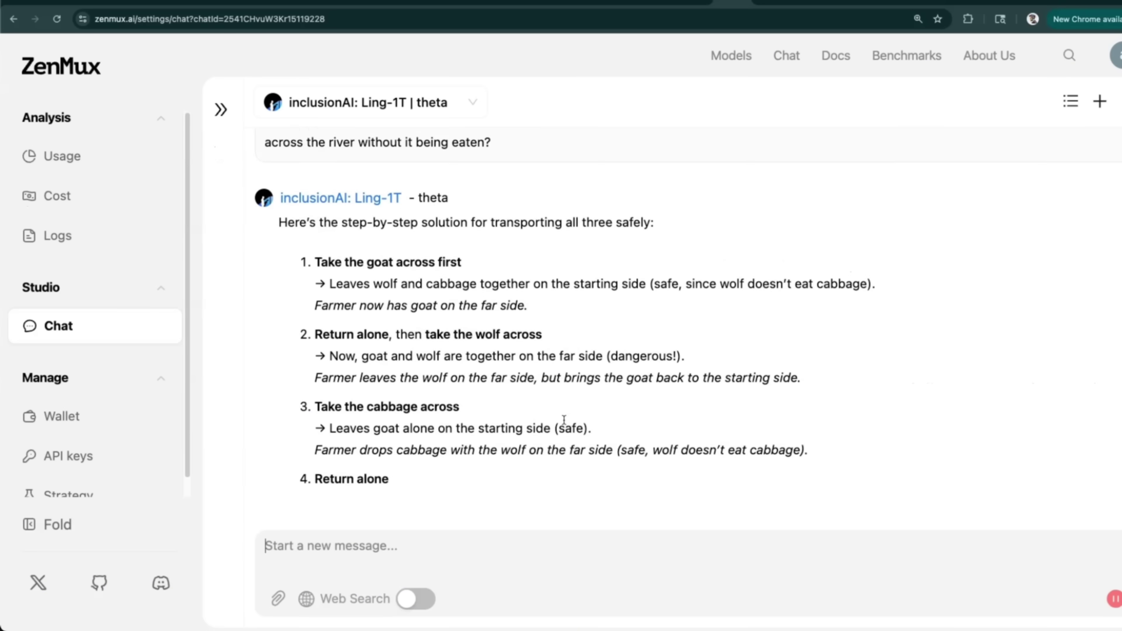
- Review the farmer's river-crossing prompt, marking "wolf, a goat, and a cabbage" and the word "goat" in its question
scroll(561, 420, up, 5)
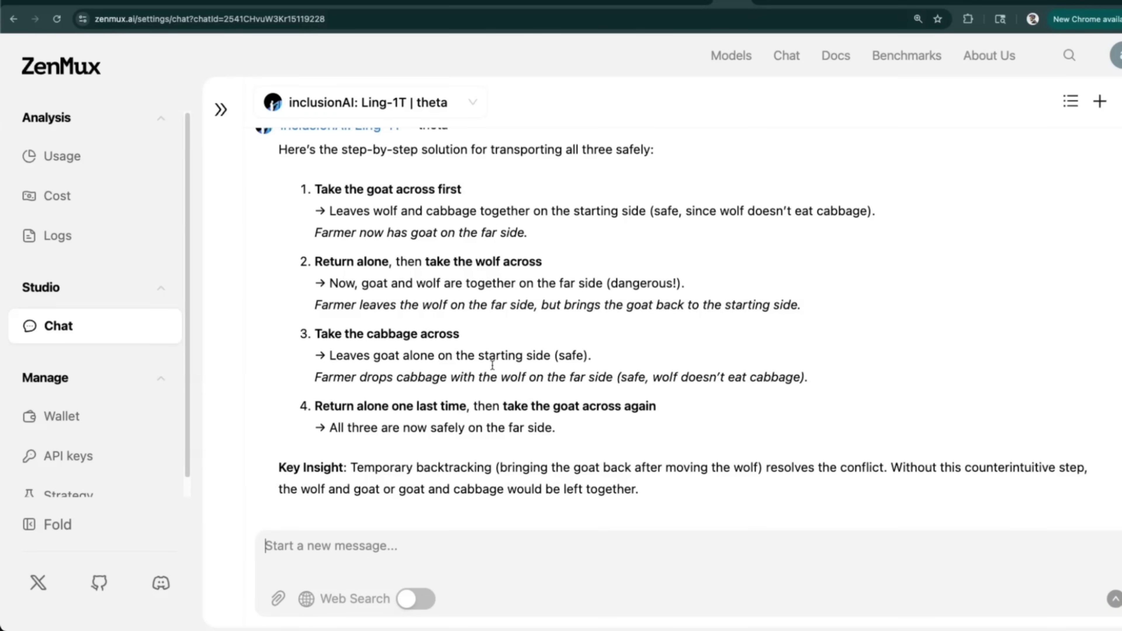
scroll(532, 219, up, 4)
drag(495, 207, 655, 206)
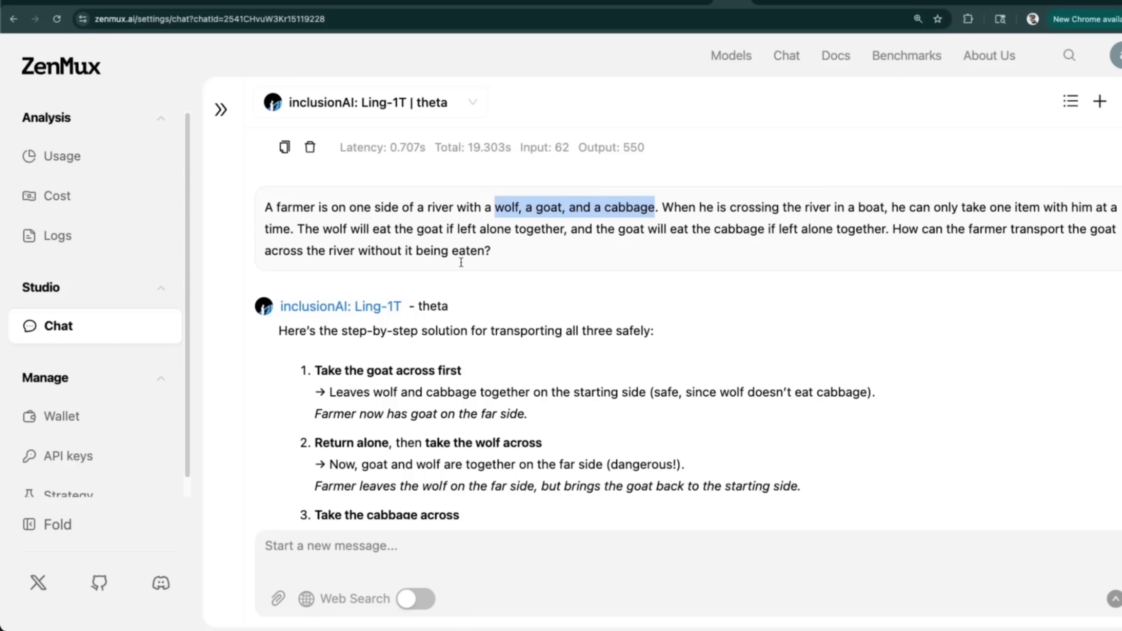
click(1099, 230)
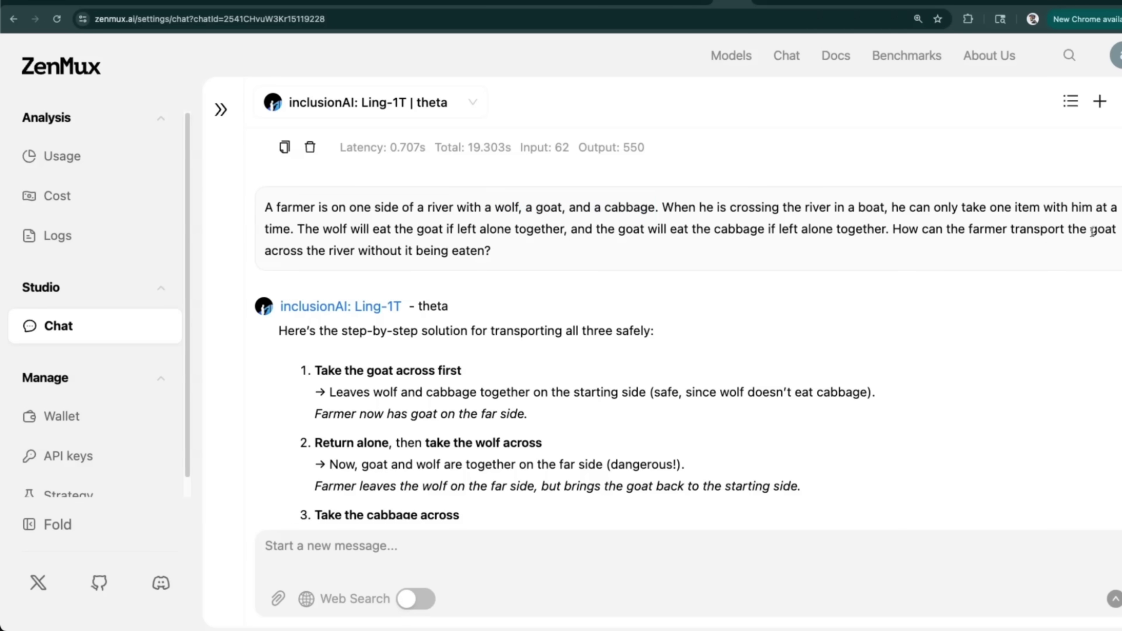
double_click(1100, 230)
- Read the river-crossing solution through to its end, marking the explanation of step 1 and the text of step 2
scroll(572, 364, down, 2)
scroll(572, 363, down, 2)
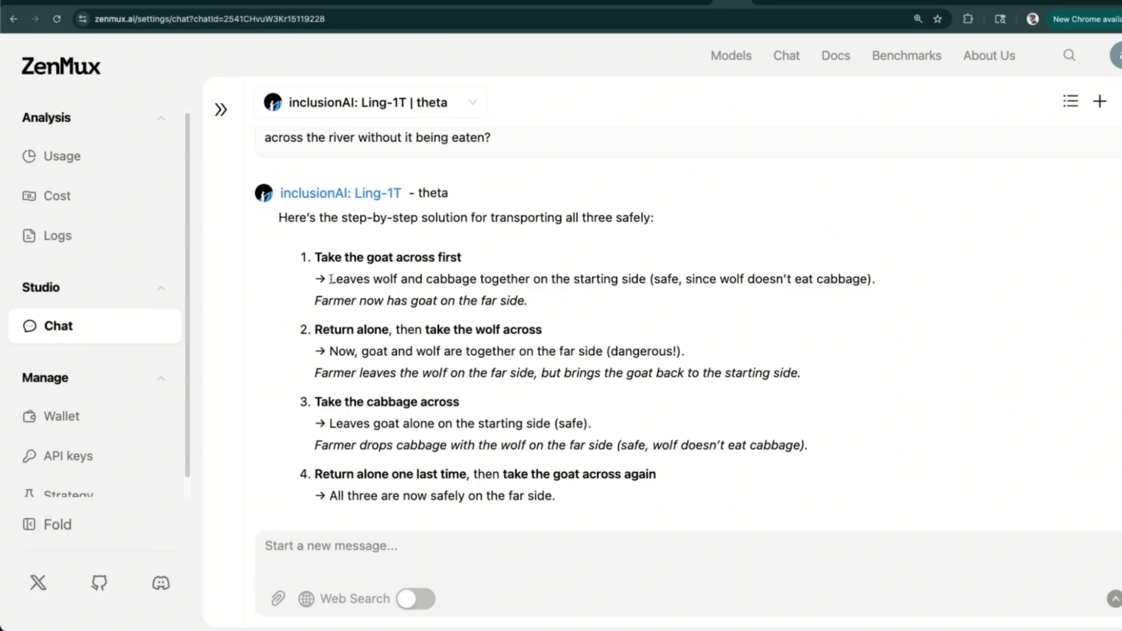
drag(466, 255, 526, 306)
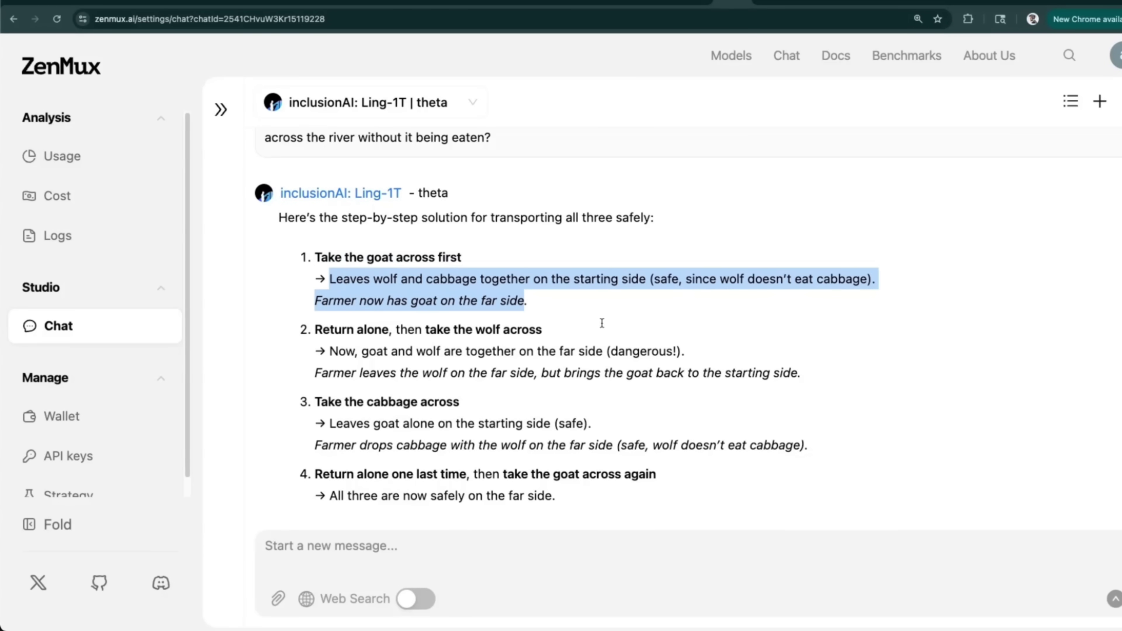
drag(316, 331, 561, 335)
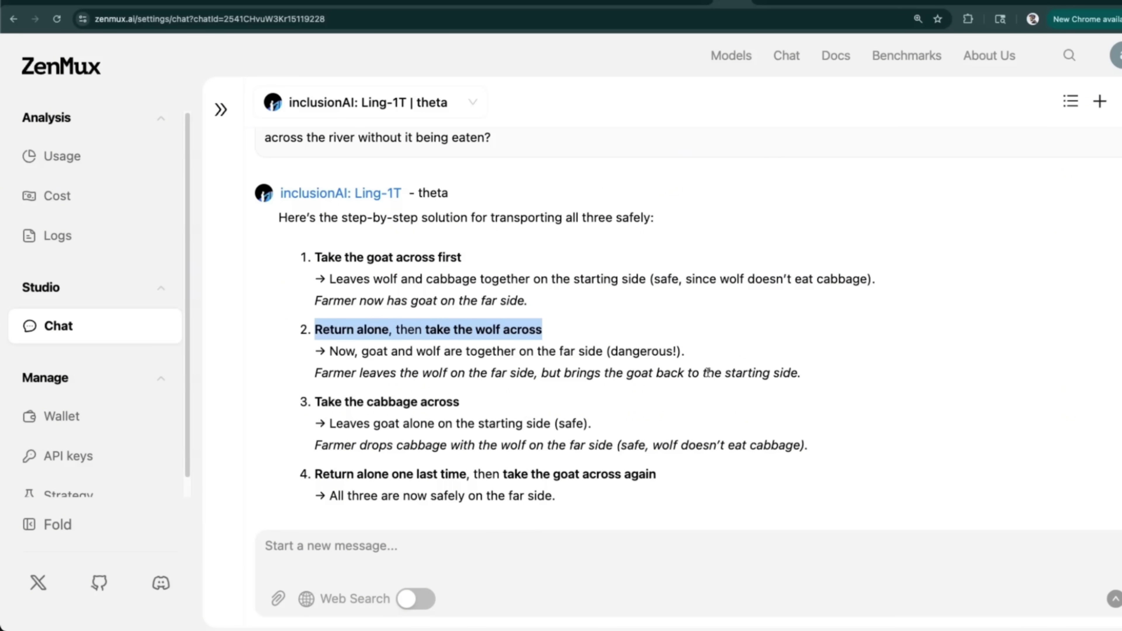
drag(800, 374, 280, 343)
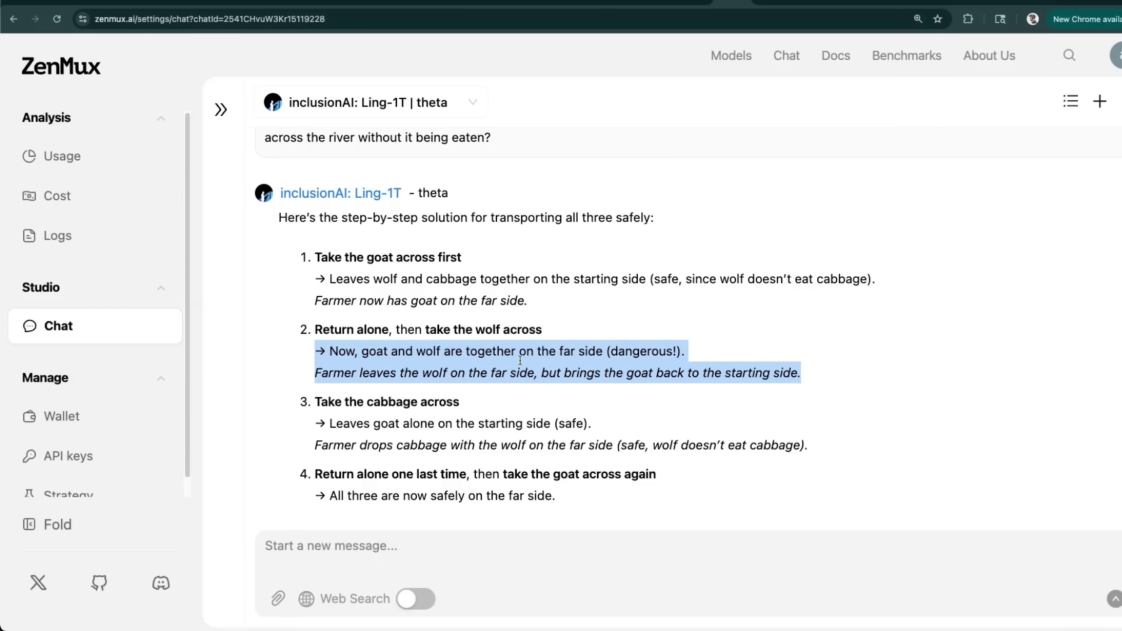
scroll(520, 361, down, 4)
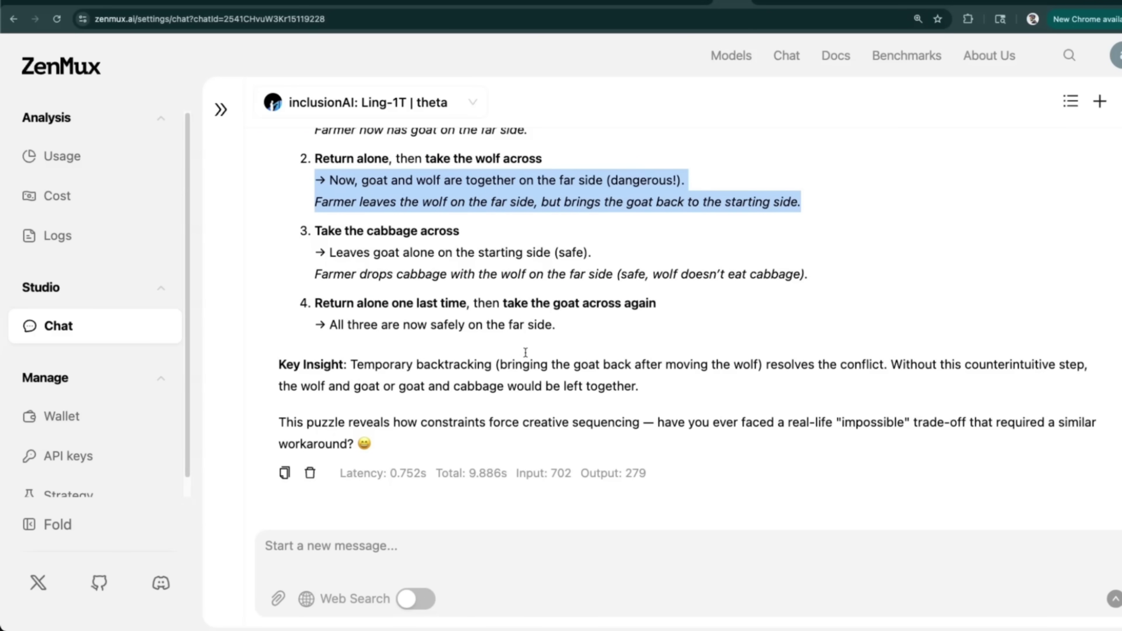